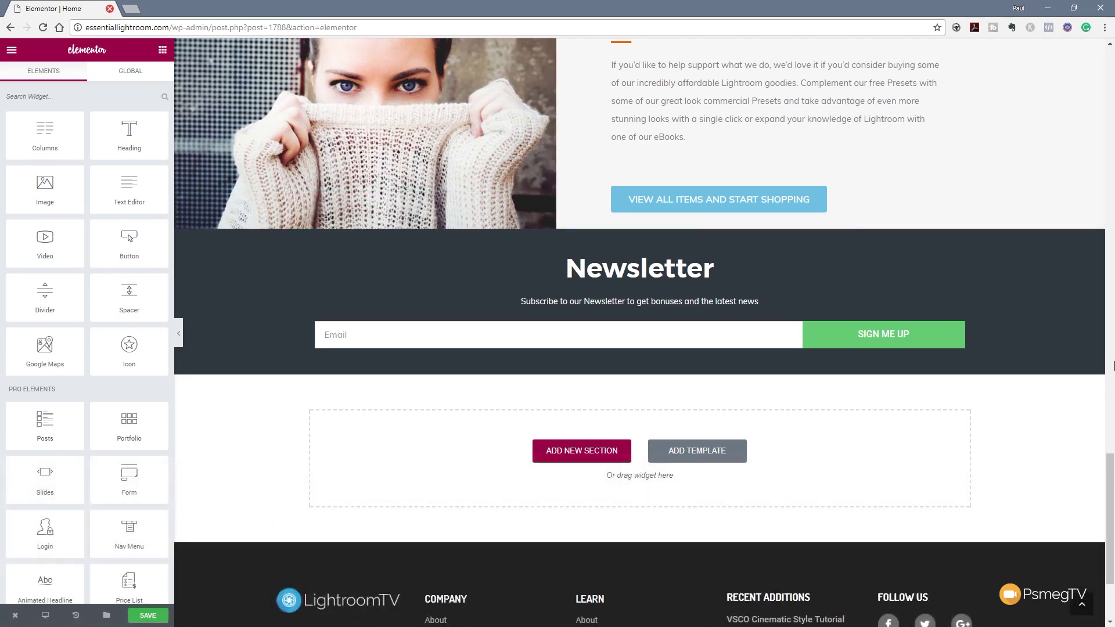
# Drag the Testimonial Carousel widget from Pro Elements into the drop area below Newsletter
pyautogui.moveTo(1111, 475); pyautogui.dragTo(1111, 486)
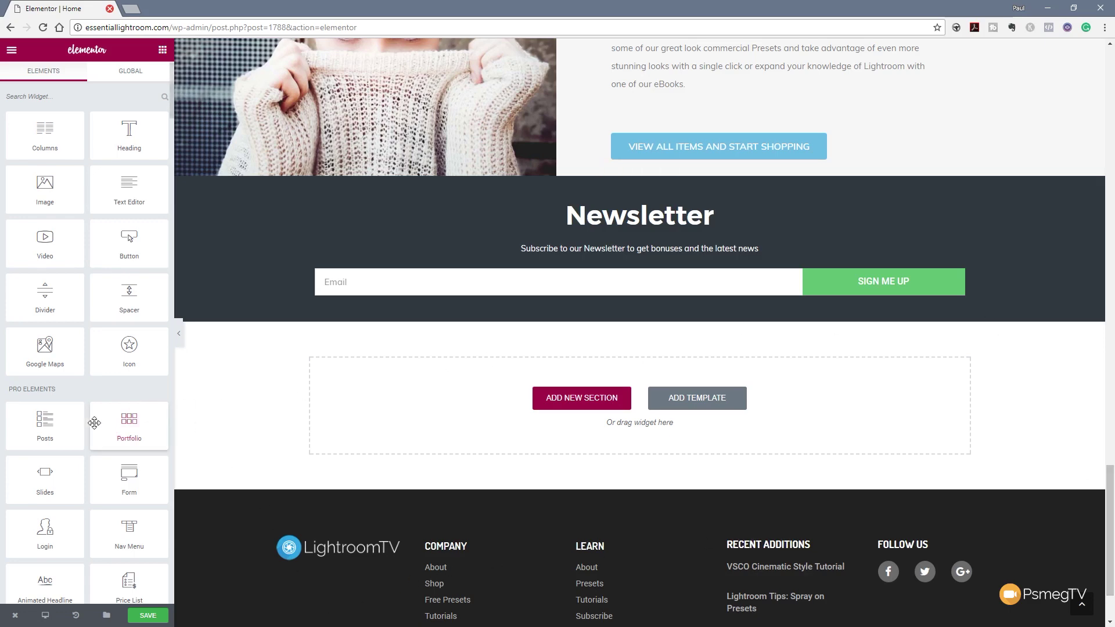
pyautogui.scroll(-4, 94, 422)
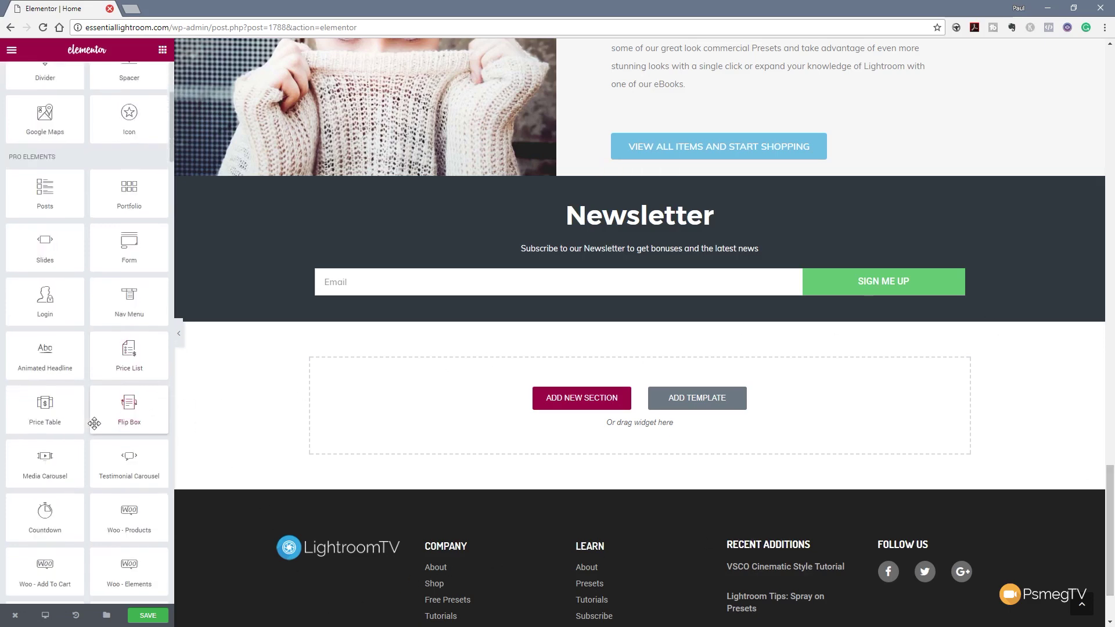
pyautogui.scroll(-2, 94, 423)
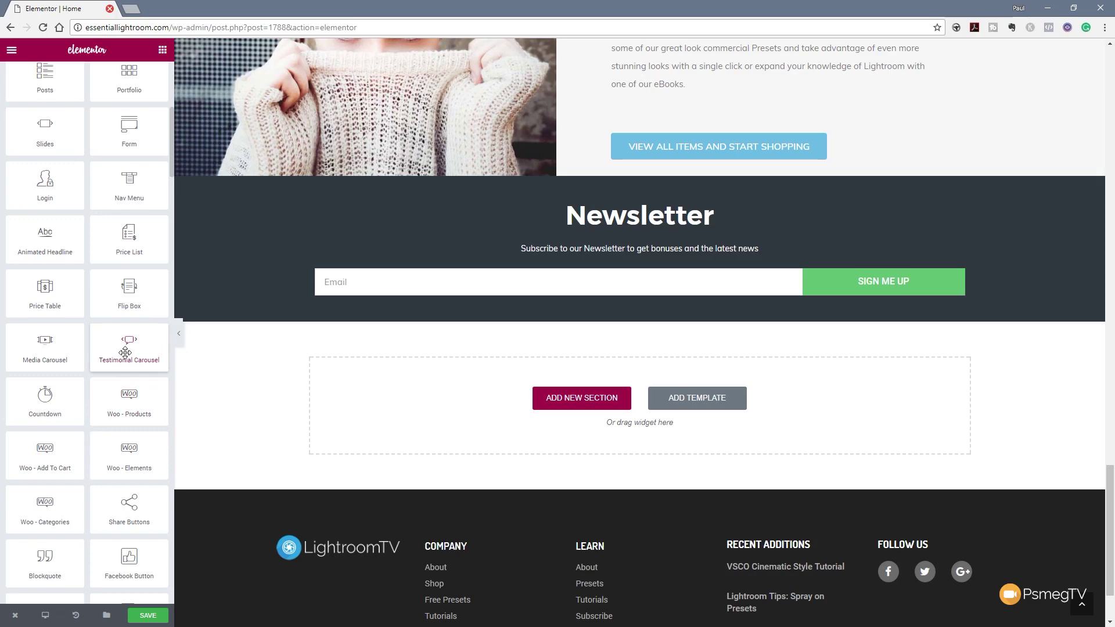
pyautogui.moveTo(125, 353); pyautogui.dragTo(473, 434)
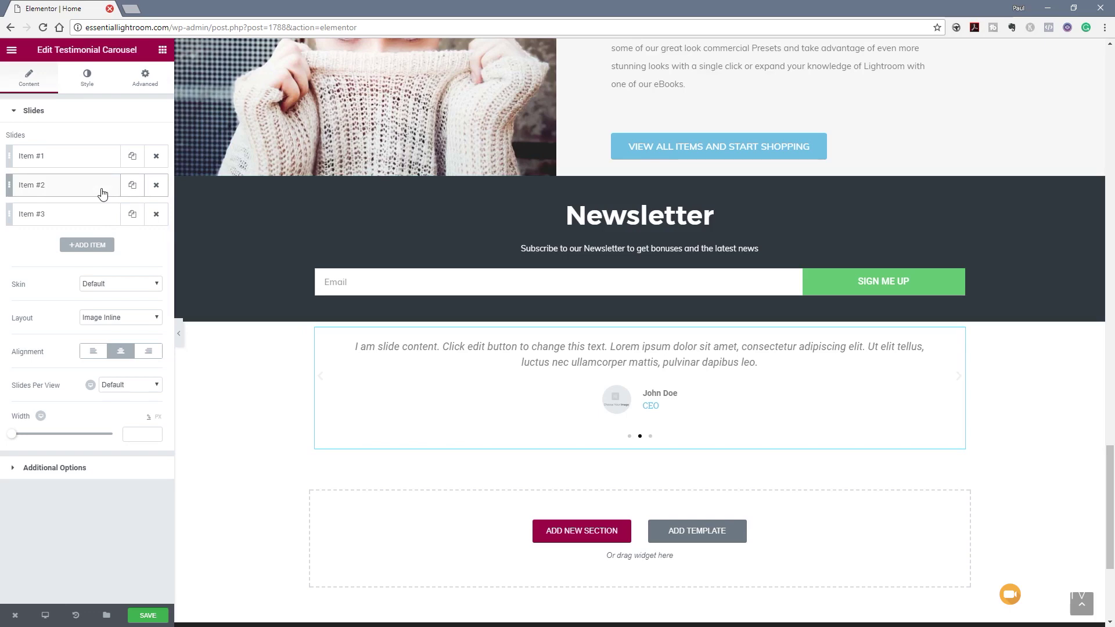
pyautogui.click(76, 164)
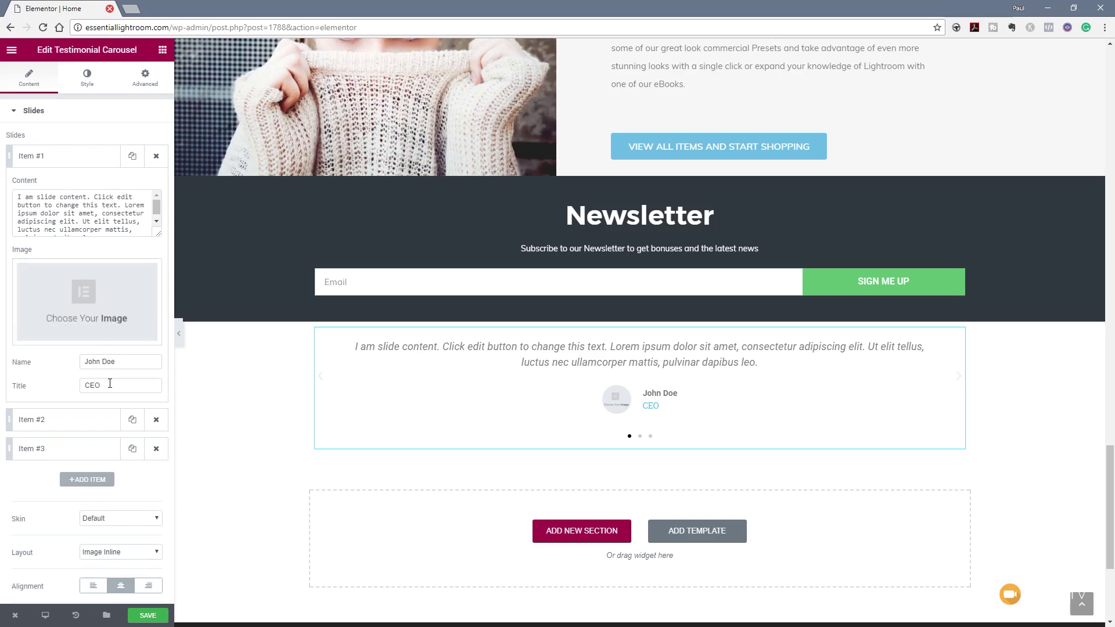
pyautogui.click(68, 161)
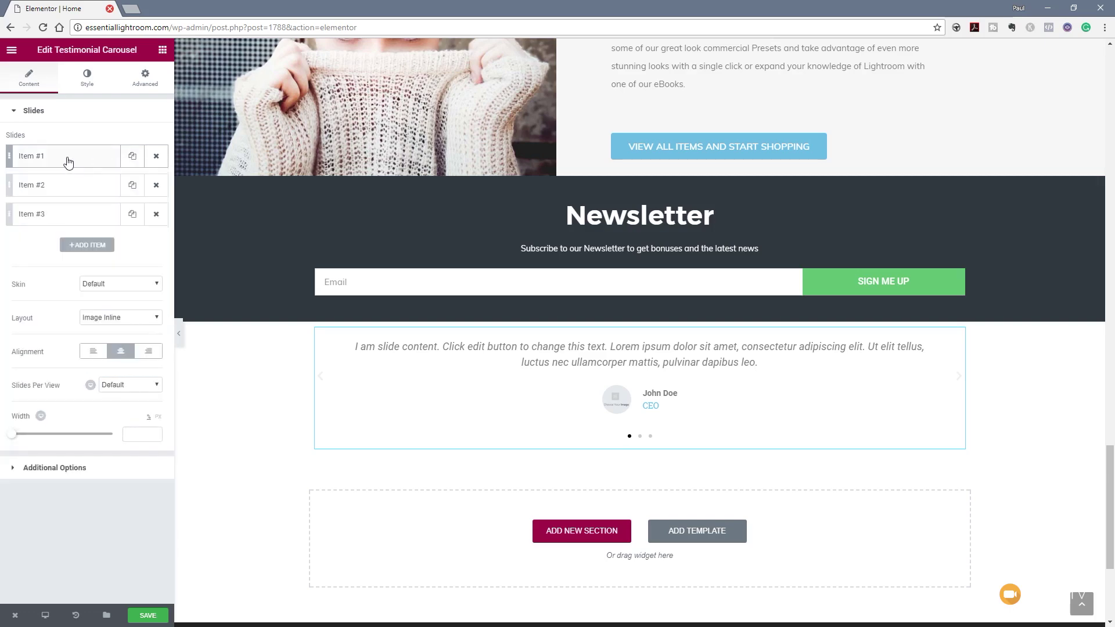
pyautogui.click(133, 160)
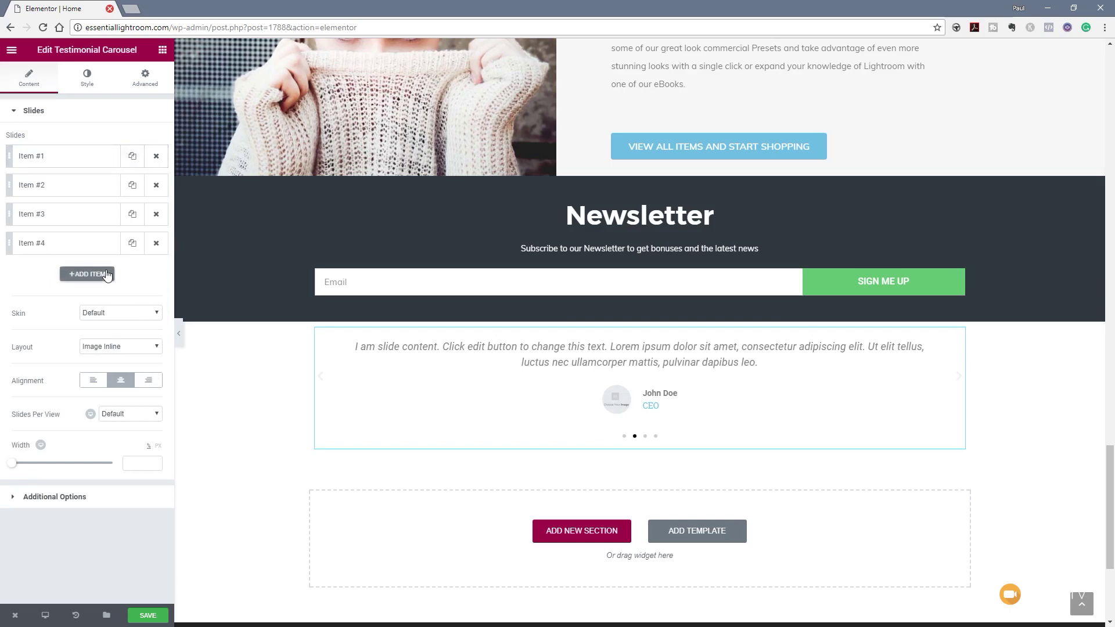
pyautogui.click(156, 185)
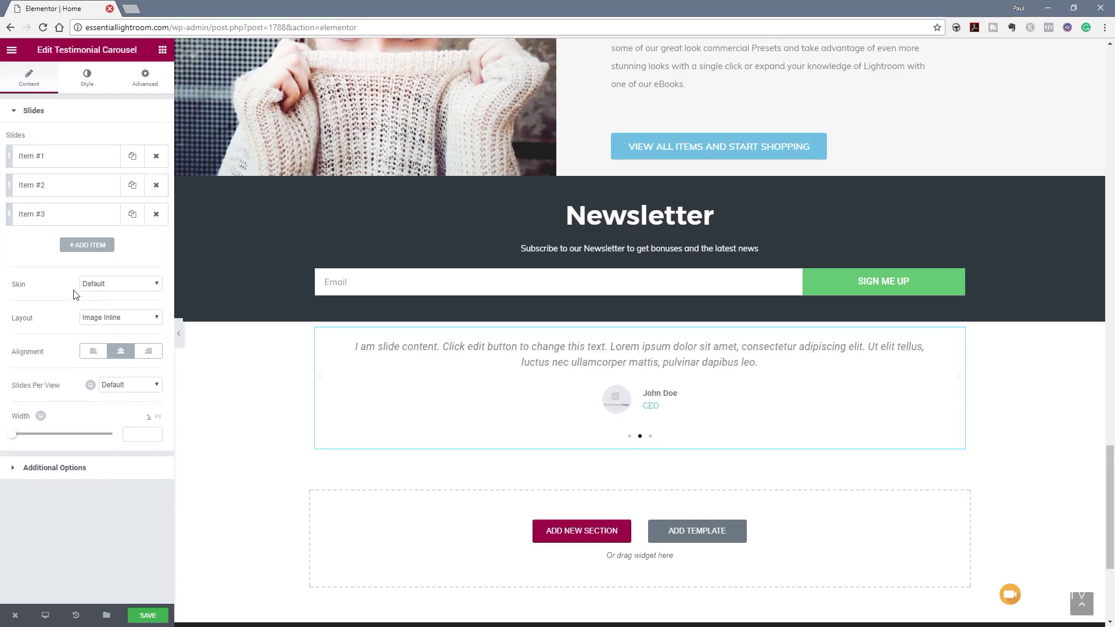
# Try the Bubble skin on the carousel, then set it back to Default
pyautogui.click(100, 285)
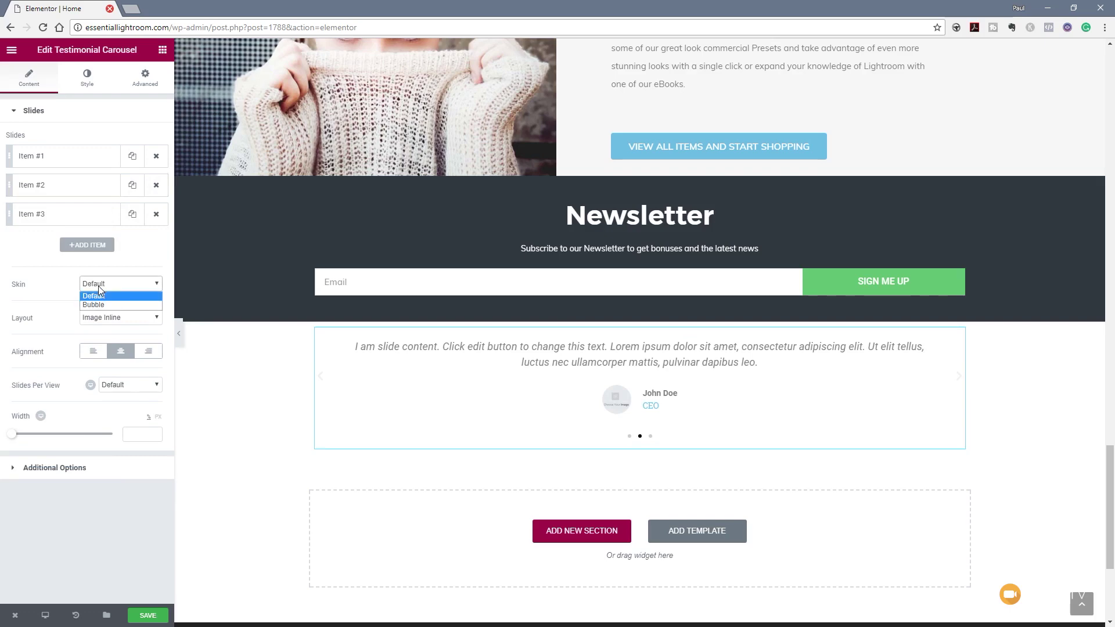
pyautogui.click(96, 305)
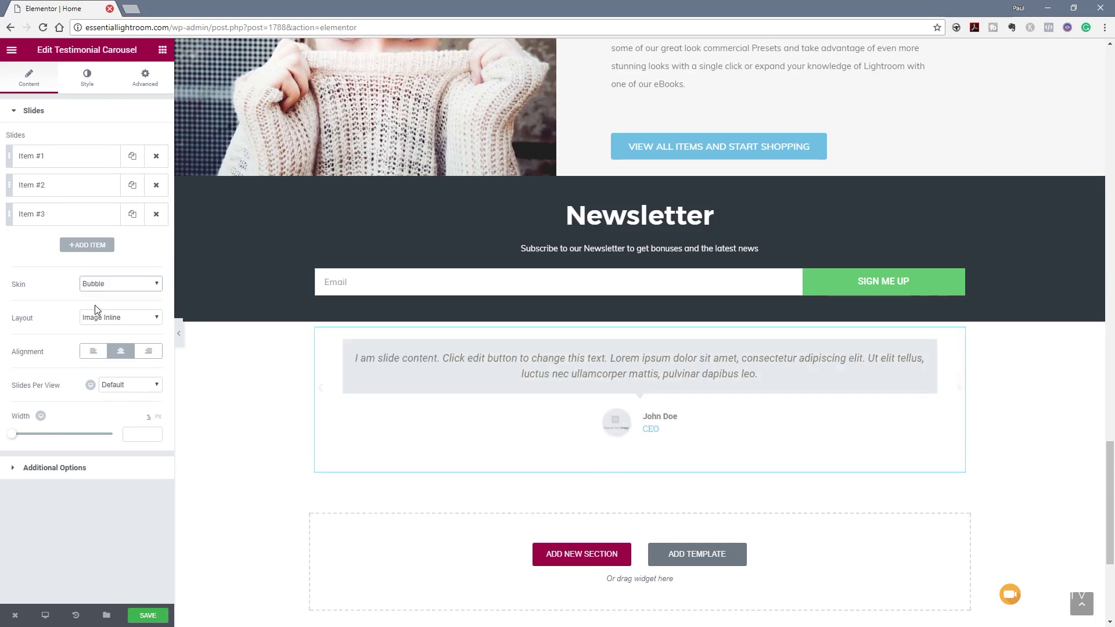
pyautogui.click(105, 286)
pyautogui.click(102, 294)
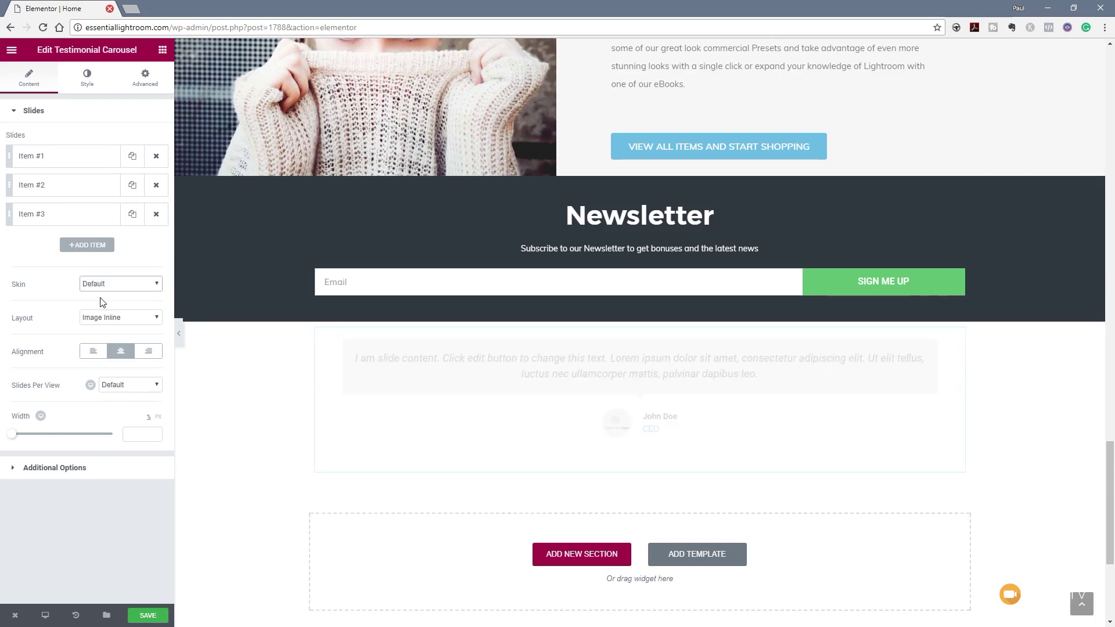
# Set the layout to Image Above with centred alignment, leaving slides per view at Default
pyautogui.click(110, 321)
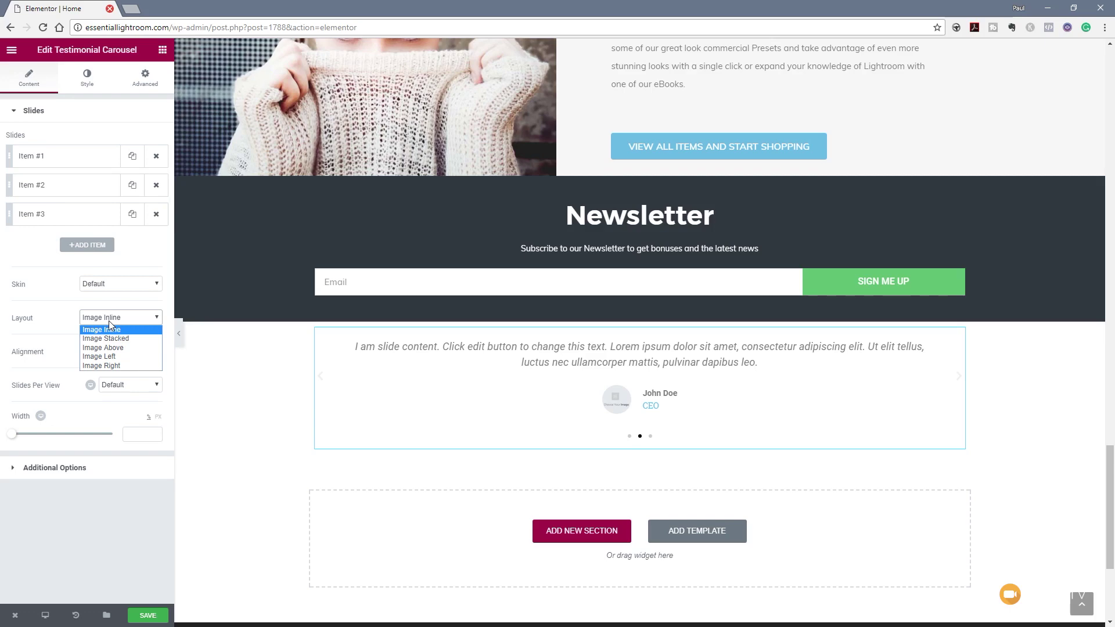
pyautogui.click(110, 348)
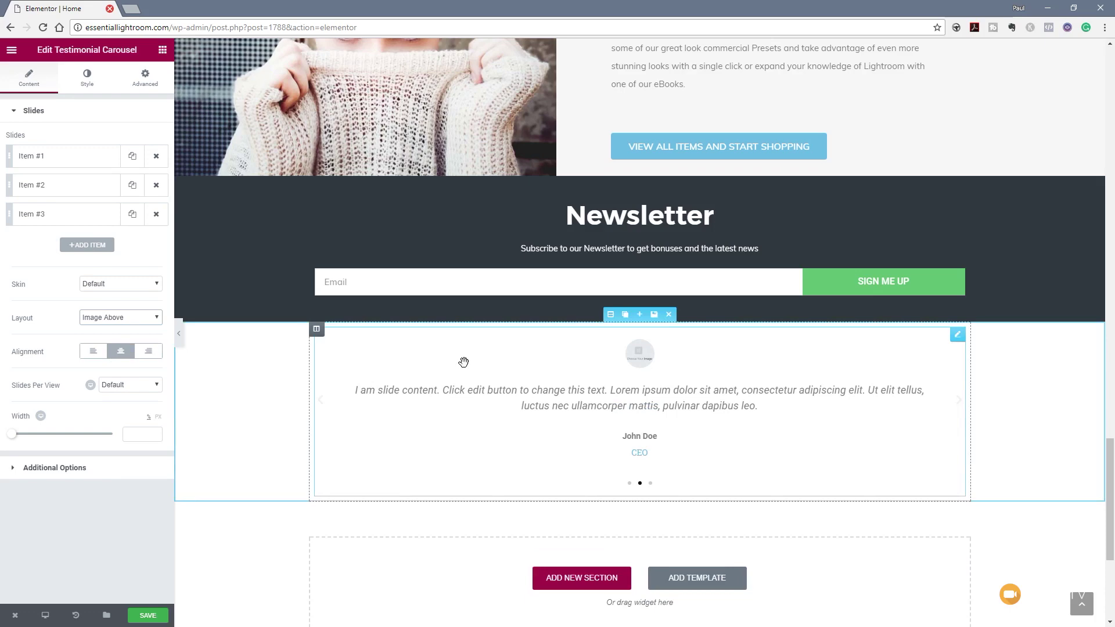
pyautogui.click(93, 351)
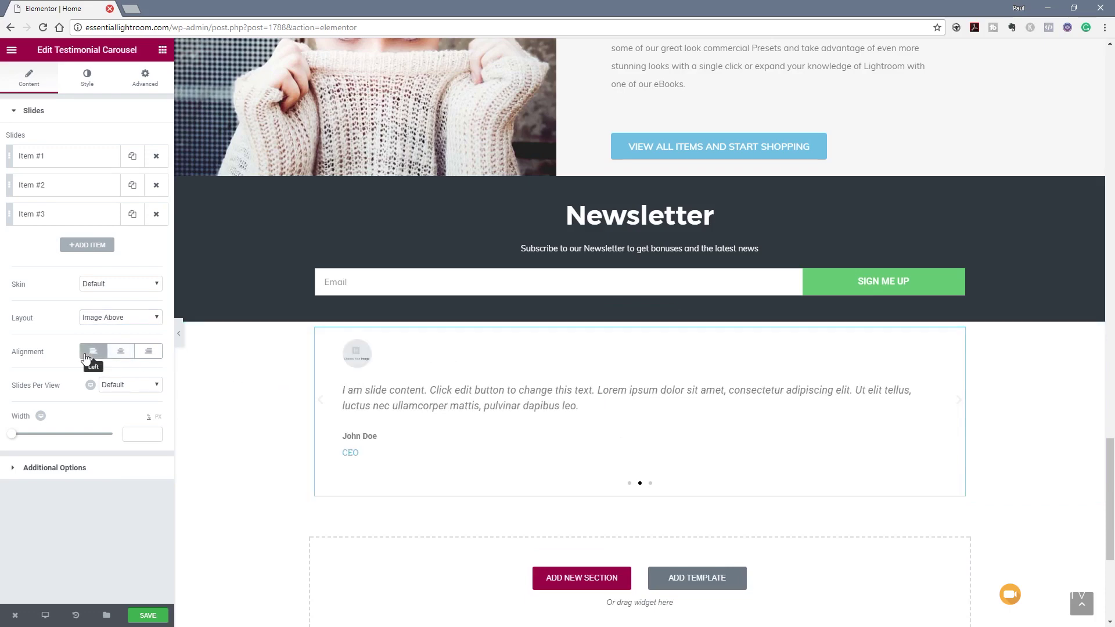
pyautogui.click(120, 351)
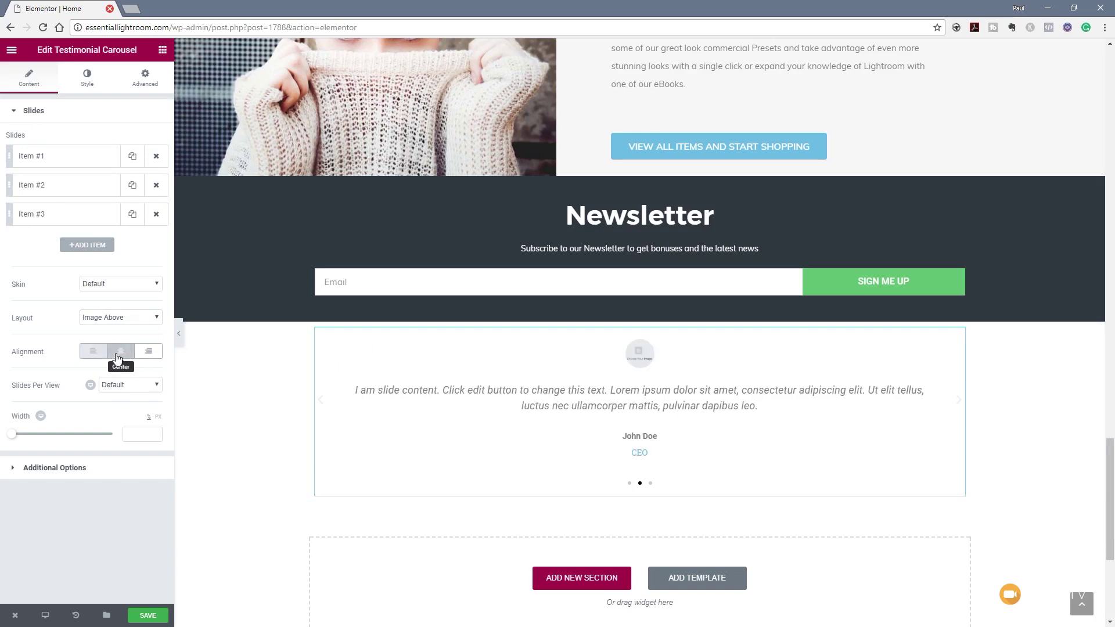
pyautogui.click(139, 395)
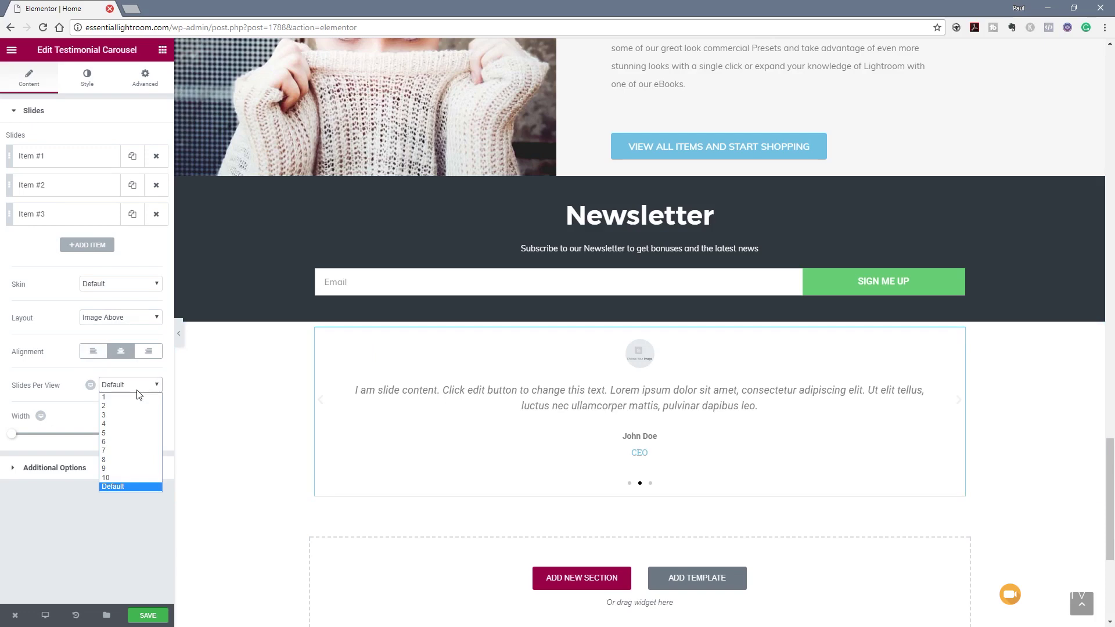
pyautogui.click(91, 390)
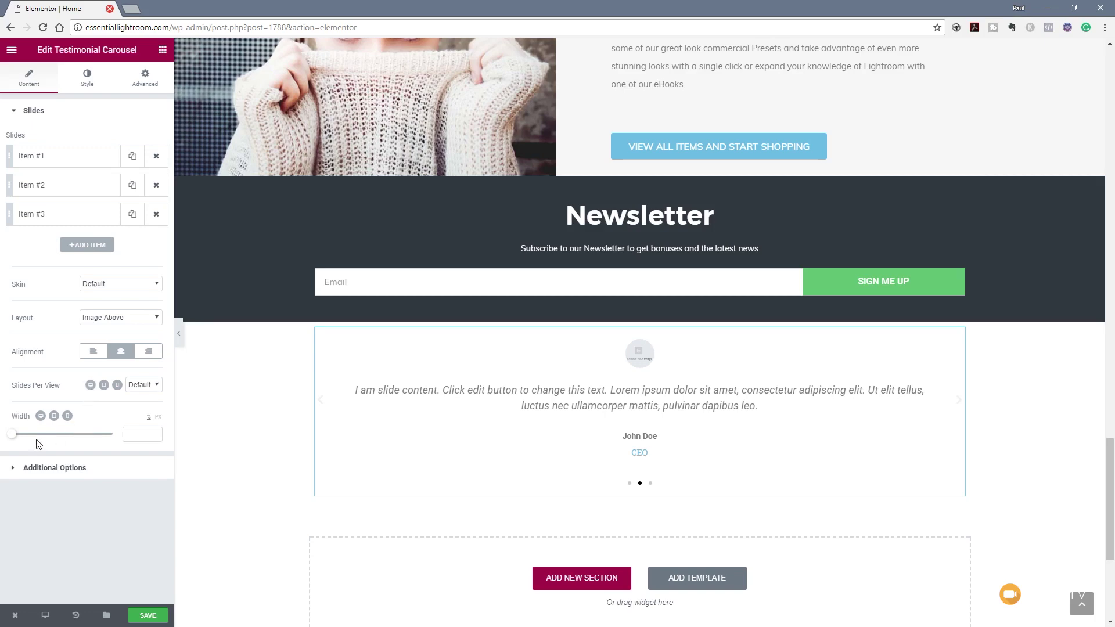
# Try content widths of 69 and 59, clear the Width field, and expand Additional Options
pyautogui.moveTo(13, 437); pyautogui.dragTo(50, 436)
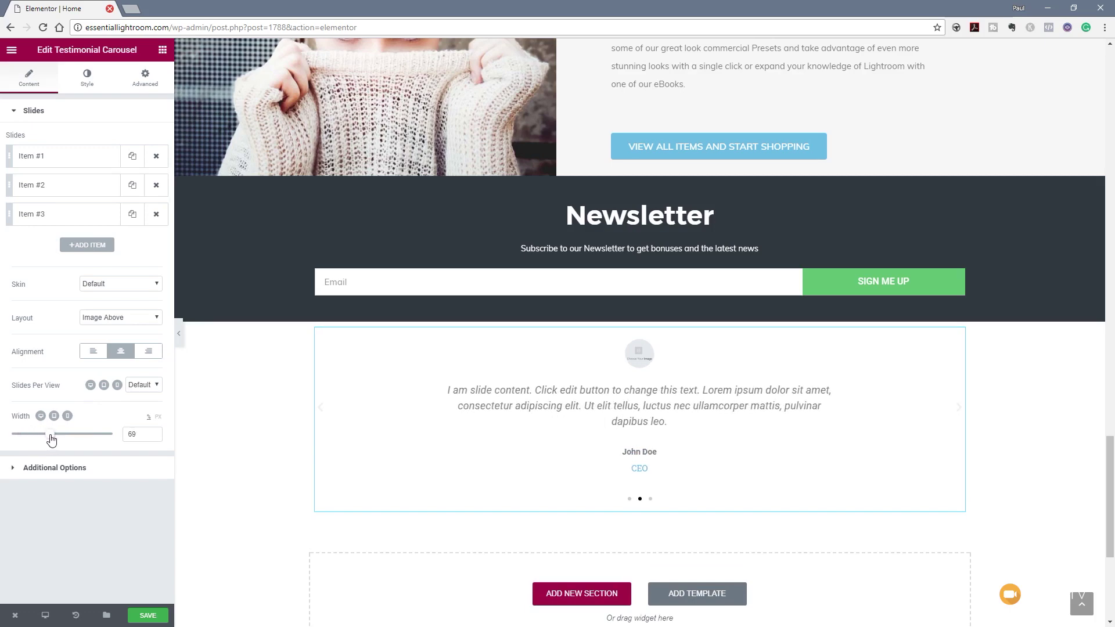
pyautogui.moveTo(51, 440); pyautogui.dragTo(16, 437)
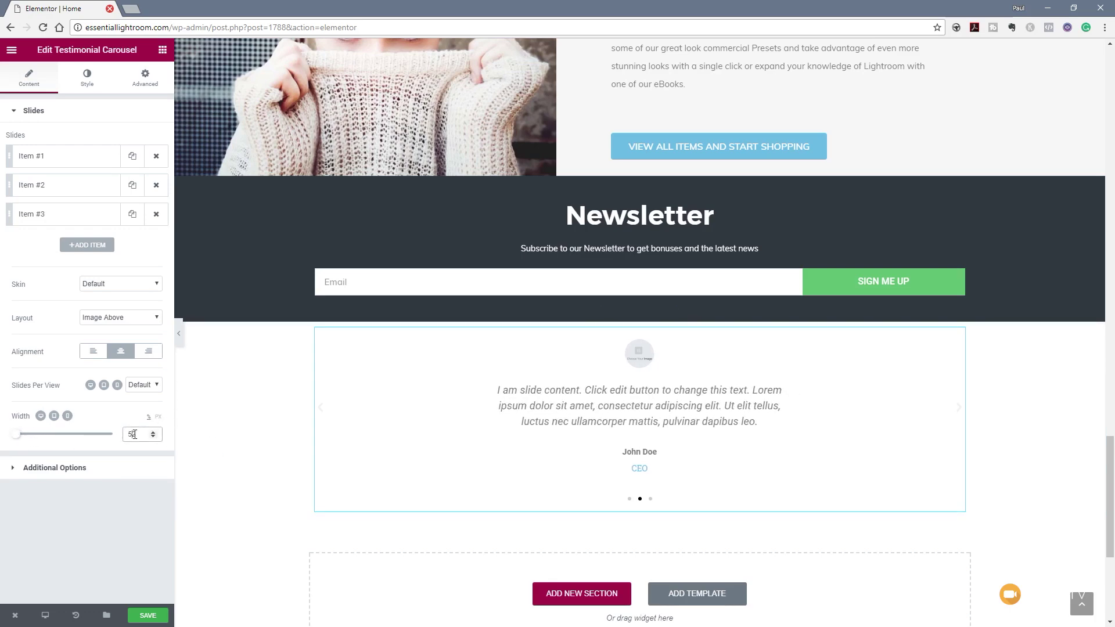
pyautogui.moveTo(134, 434); pyautogui.dragTo(124, 434)
pyautogui.press('BackSpace')
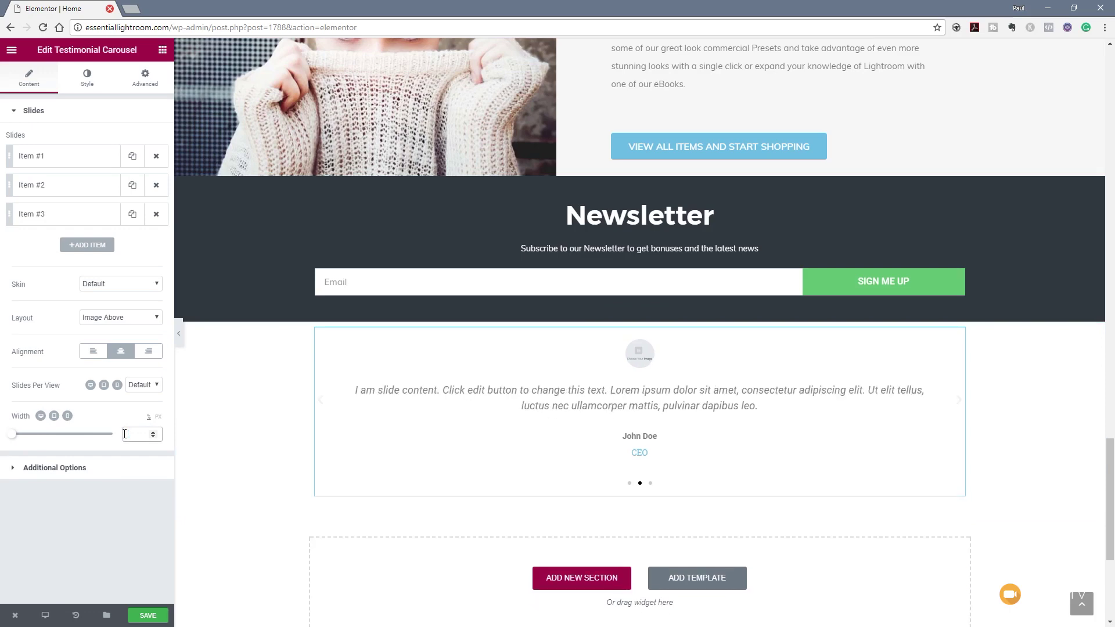
pyautogui.click(64, 467)
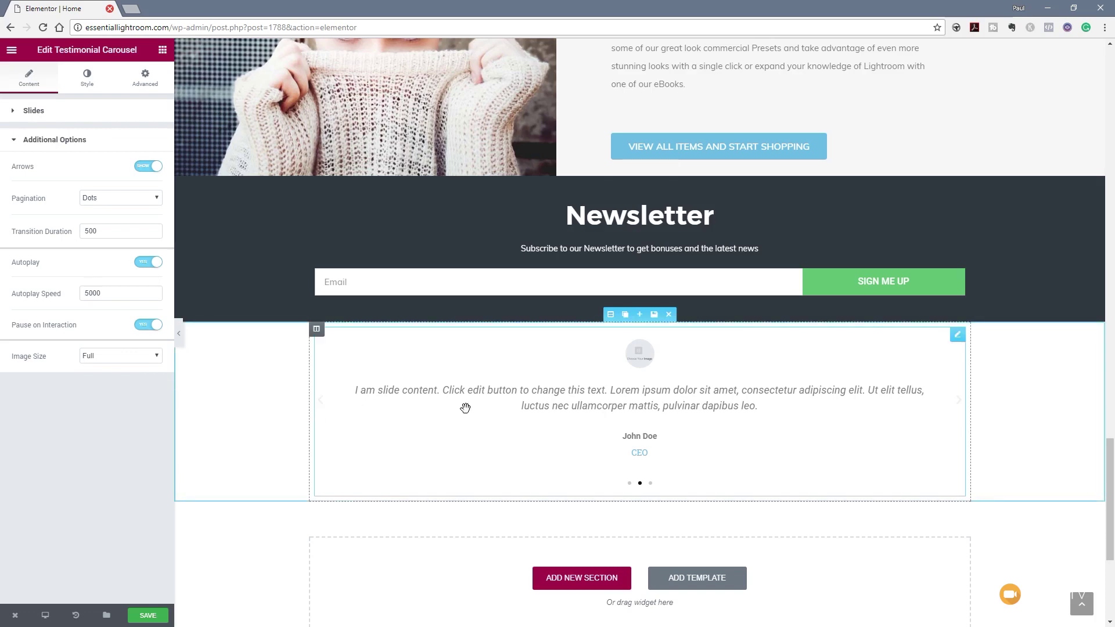
# Keep arrows shown, switch pagination from Dots to Fraction, and leave Image Size at Full
pyautogui.click(145, 170)
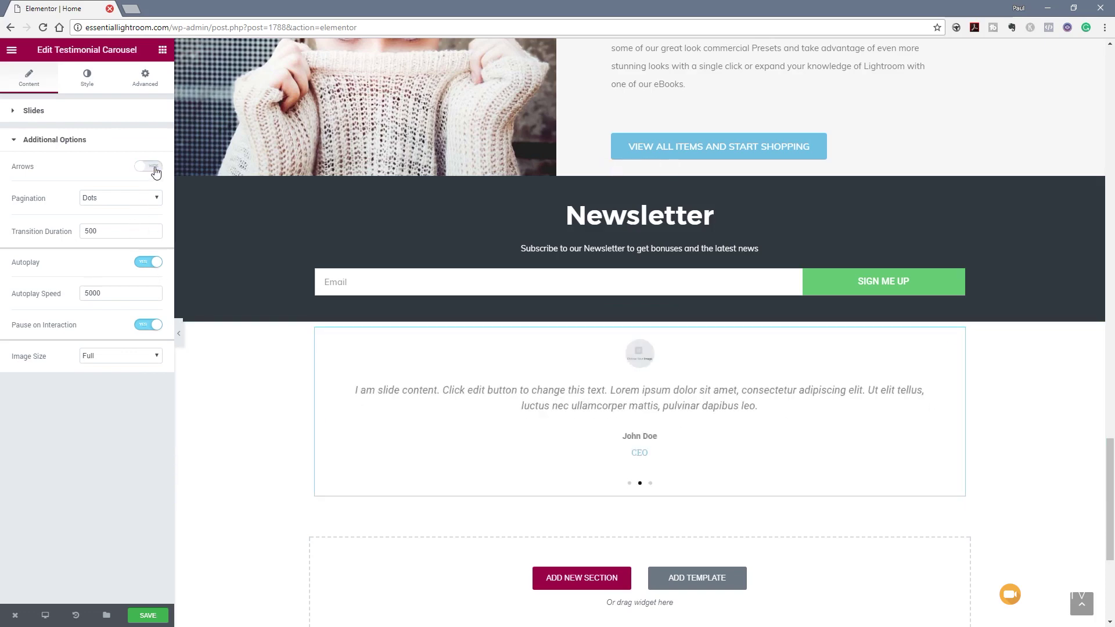
pyautogui.click(154, 168)
pyautogui.click(107, 201)
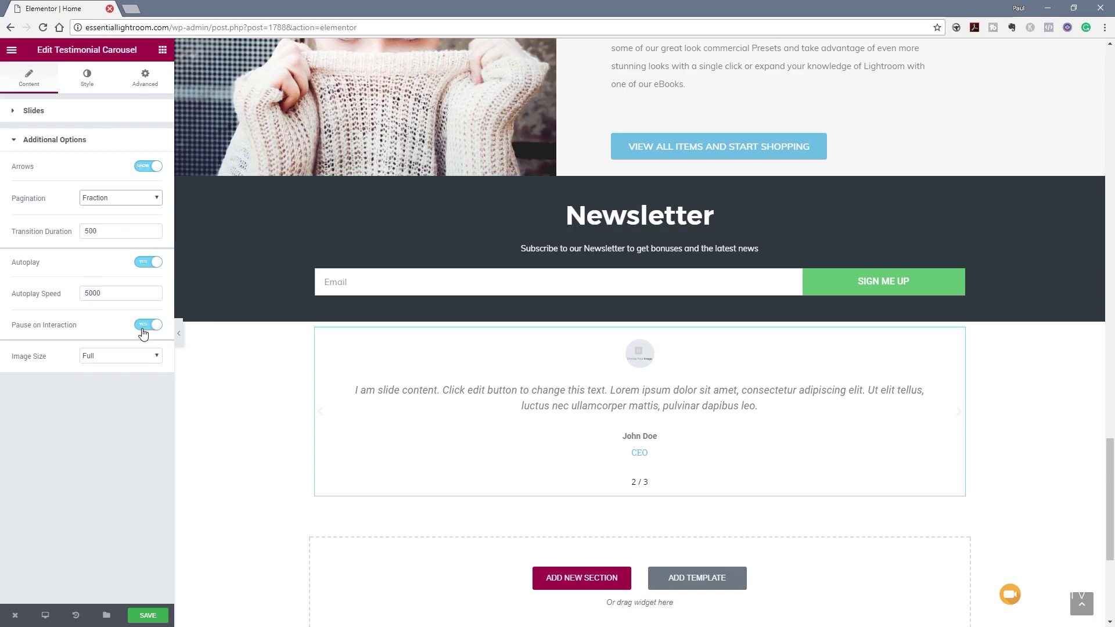
pyautogui.click(128, 358)
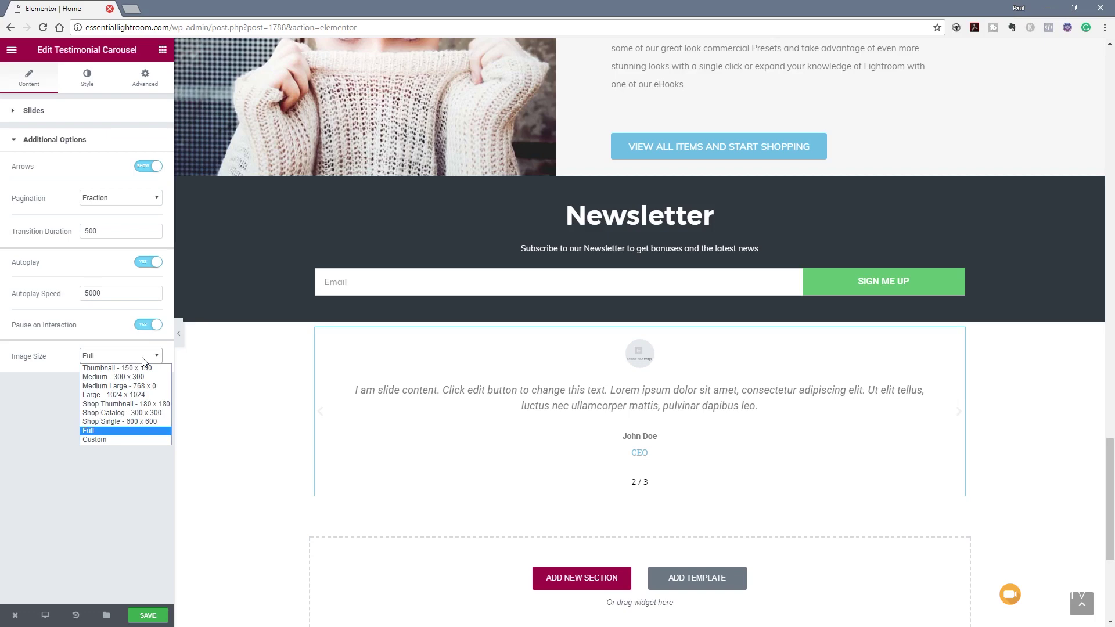
pyautogui.click(97, 500)
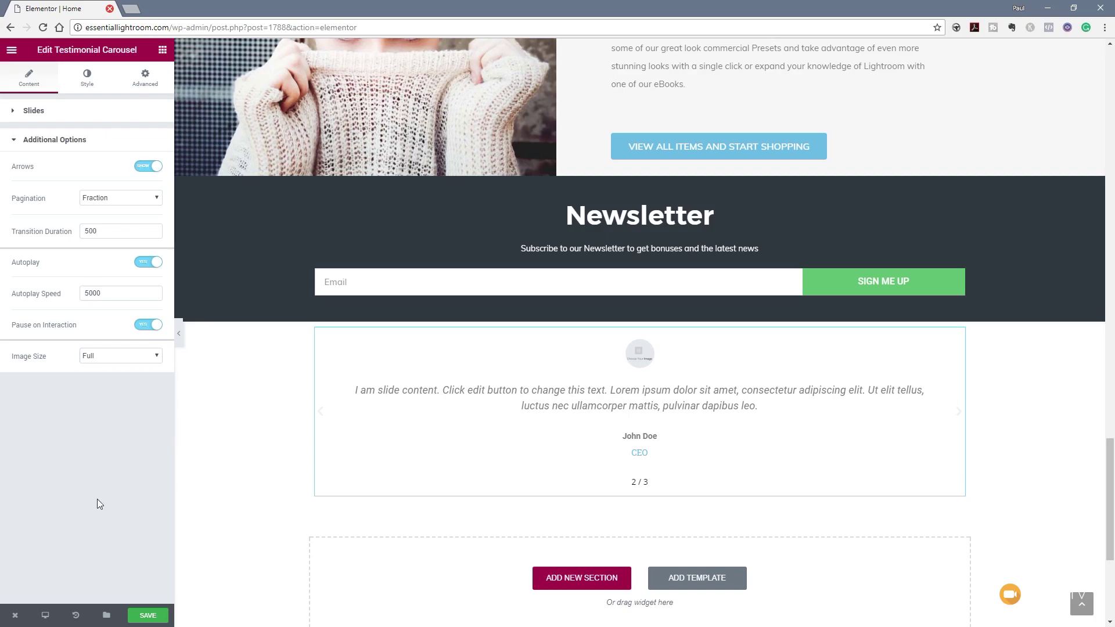
# Set the carousel to show 3 slides per view
pyautogui.click(89, 78)
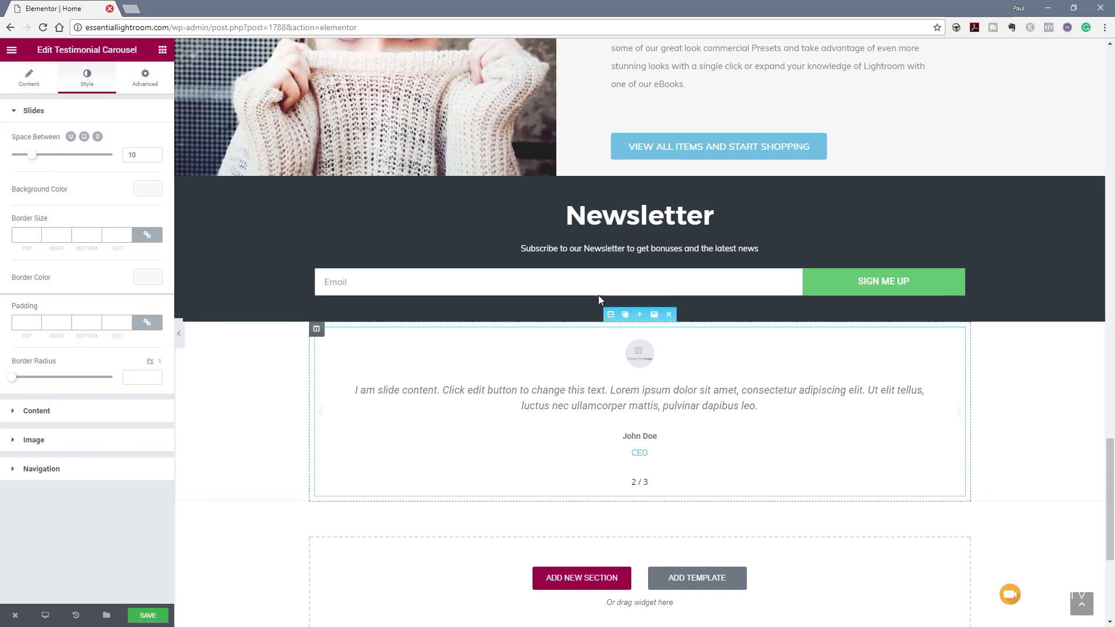
pyautogui.click(36, 72)
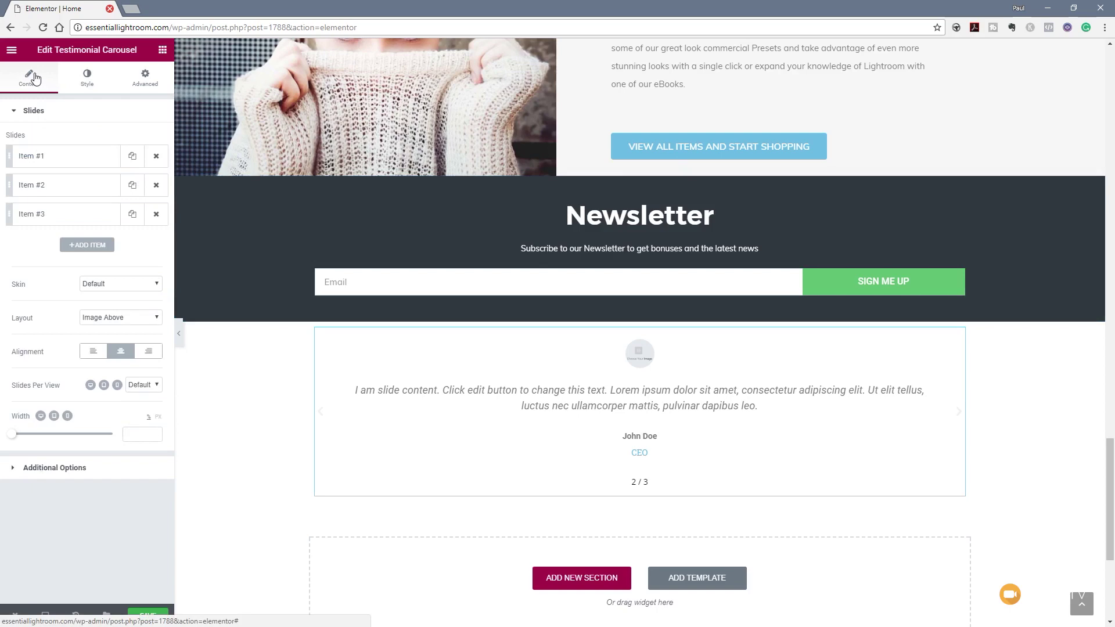
pyautogui.click(152, 385)
pyautogui.click(139, 415)
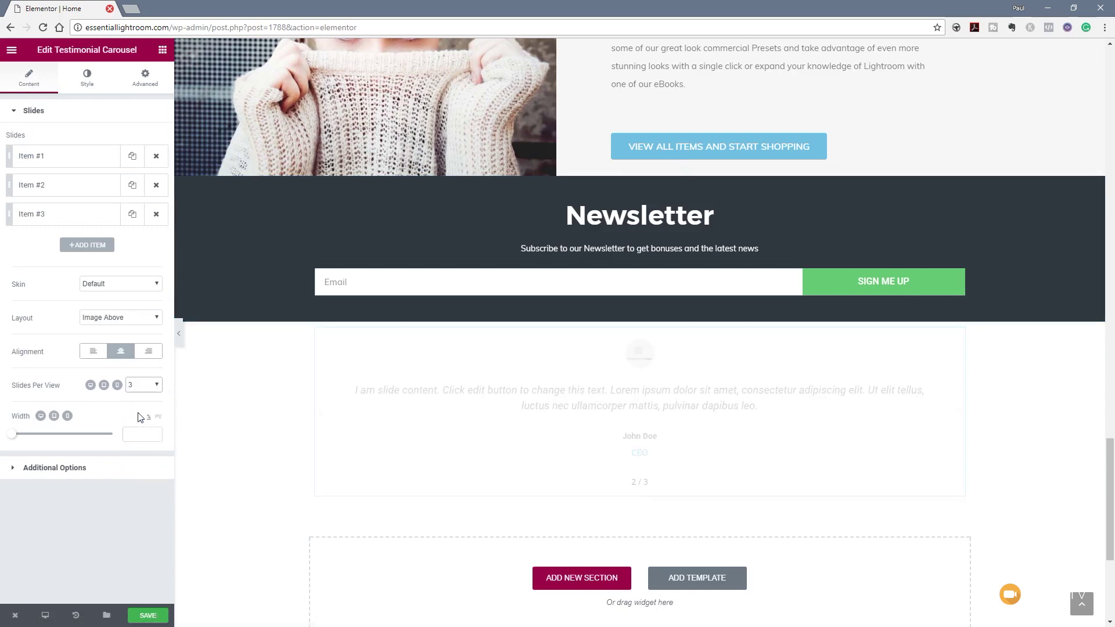
pyautogui.click(85, 82)
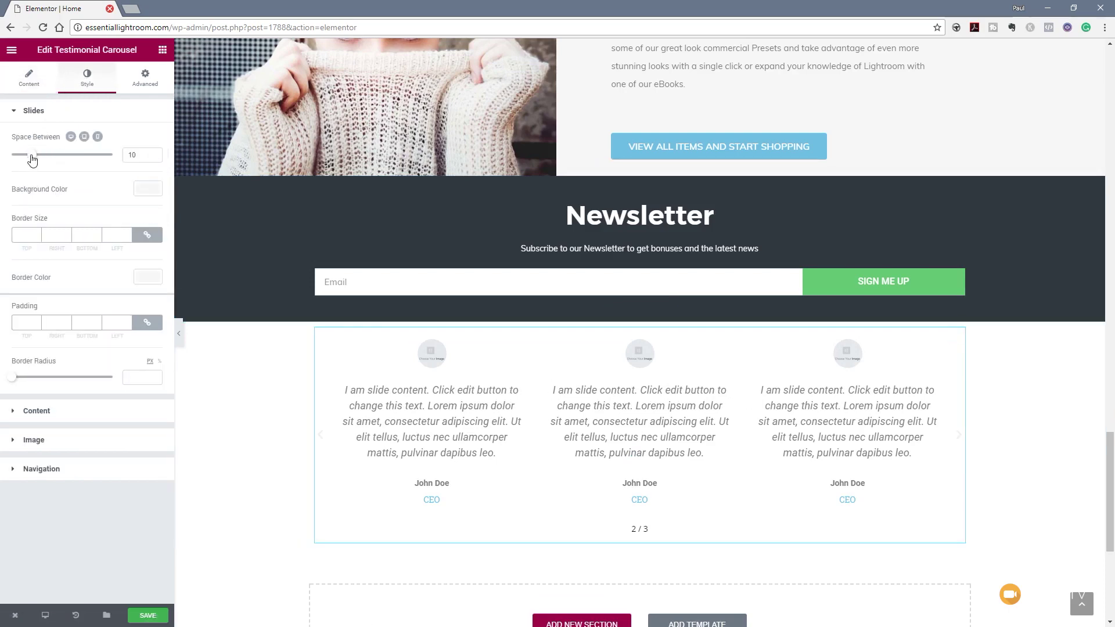
# Set slide spacing to 50 and the slide background to light grey #f2f2f2
pyautogui.moveTo(32, 160); pyautogui.dragTo(117, 160)
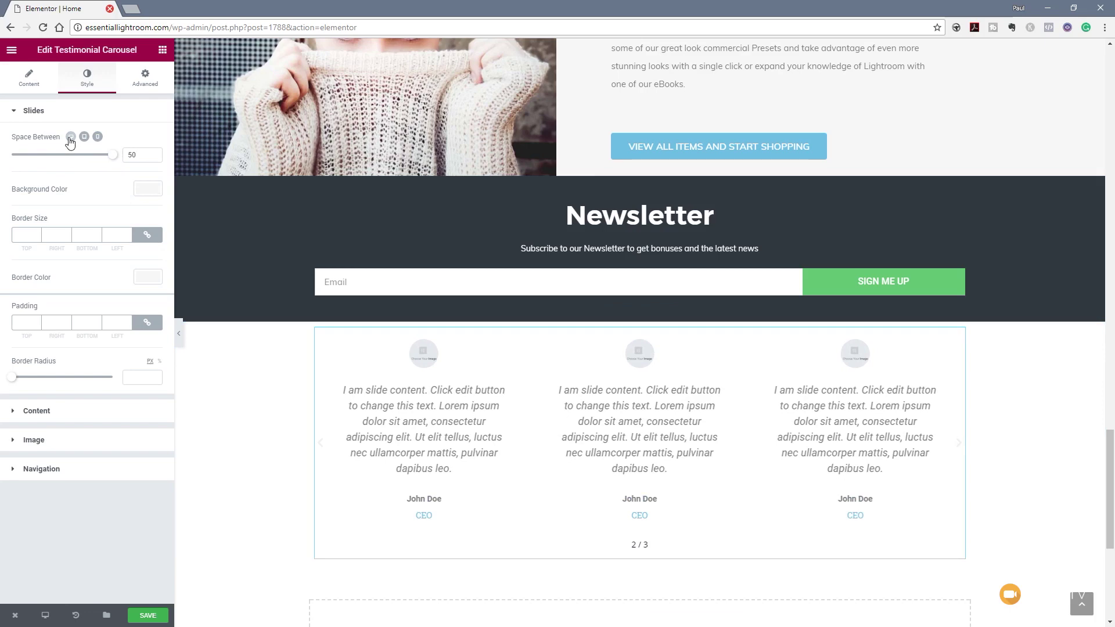
pyautogui.click(149, 189)
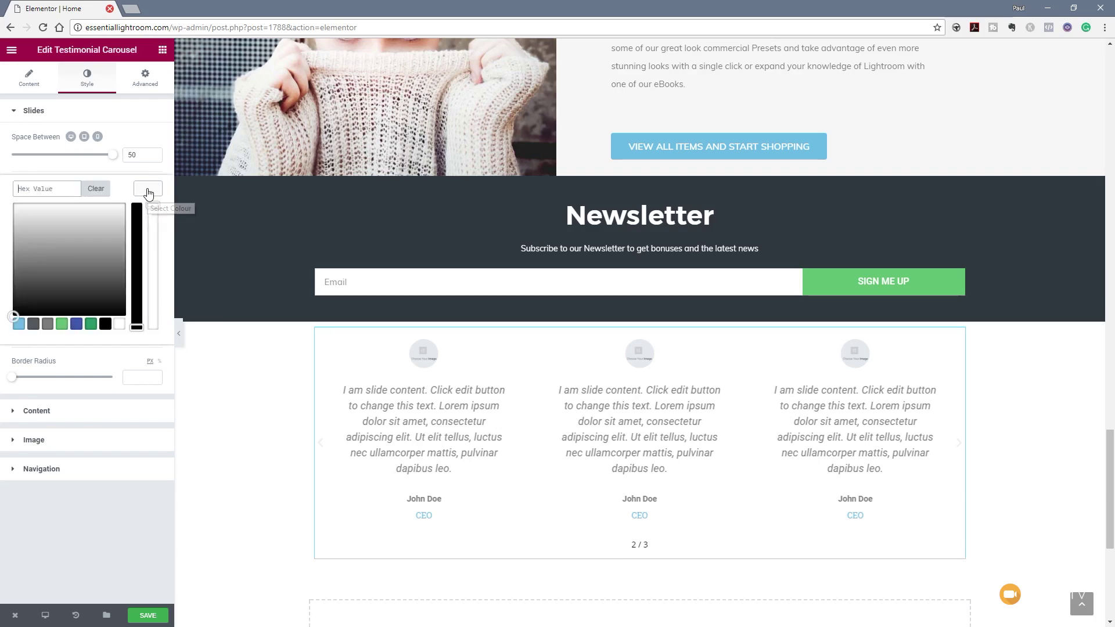
pyautogui.moveTo(69, 270); pyautogui.dragTo(8, 207)
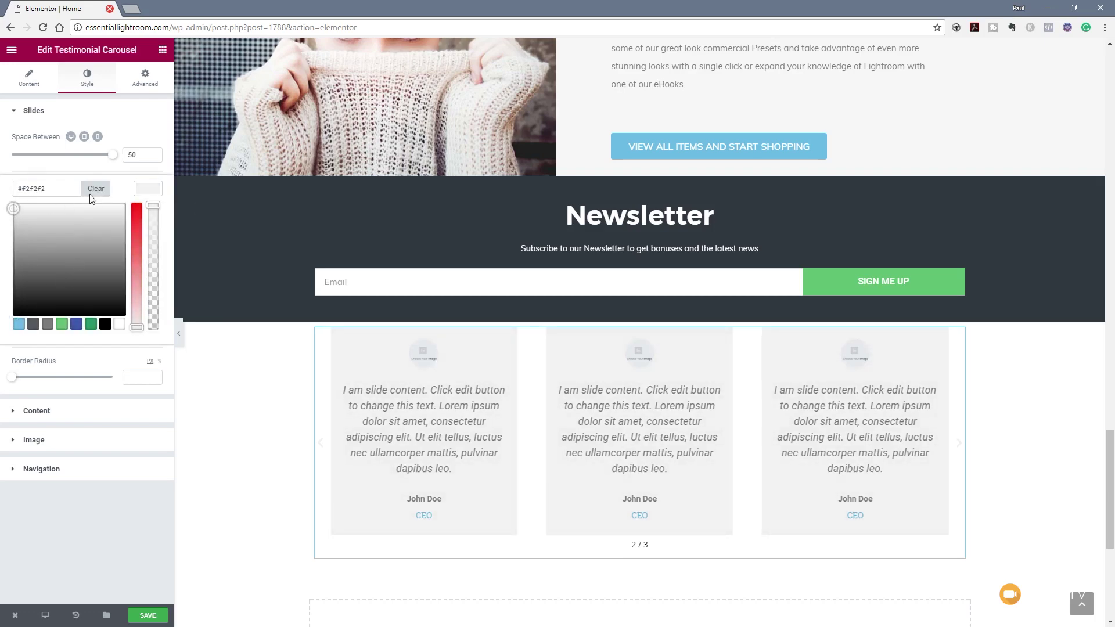
pyautogui.click(149, 190)
# Give slides a 1 px #d3d3d3 border, 20 padding and 21 border radius
pyautogui.click(40, 236)
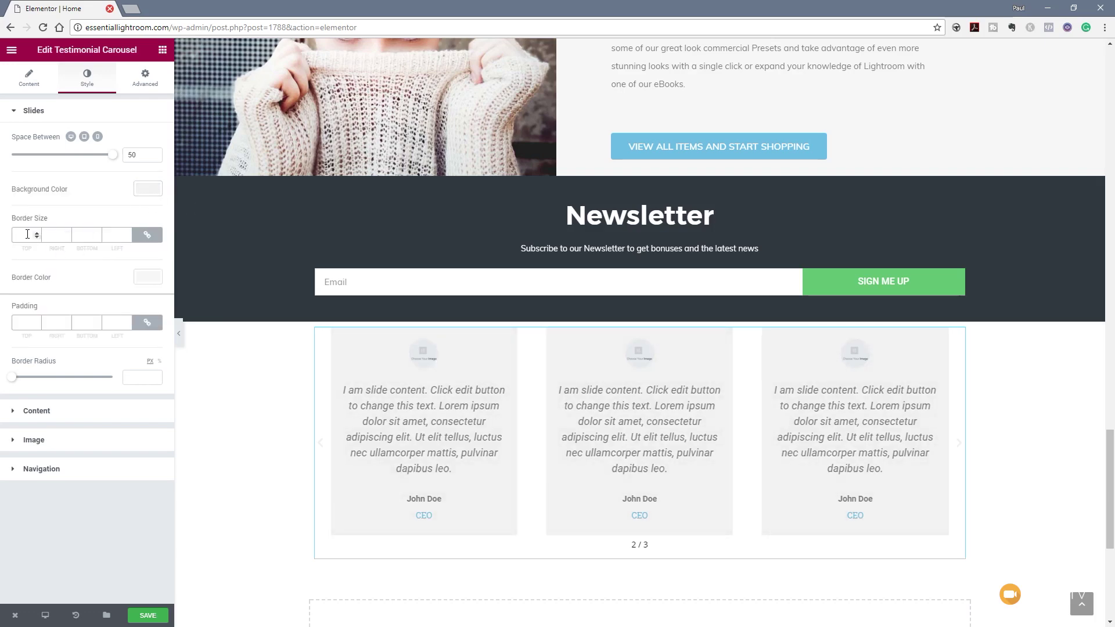
pyautogui.write('1')
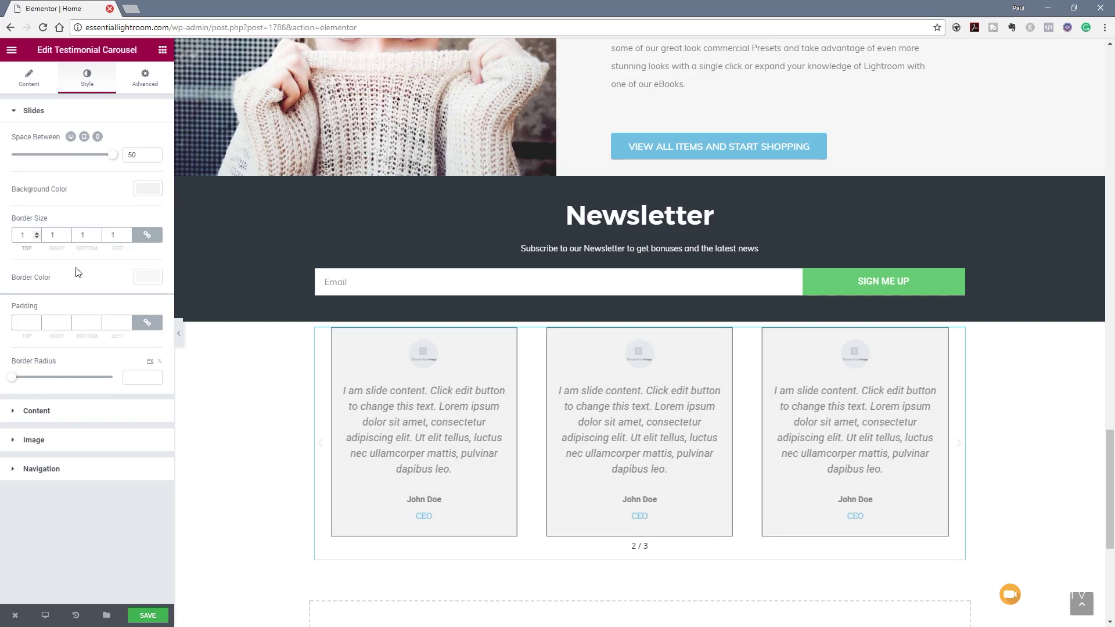
pyautogui.click(155, 284)
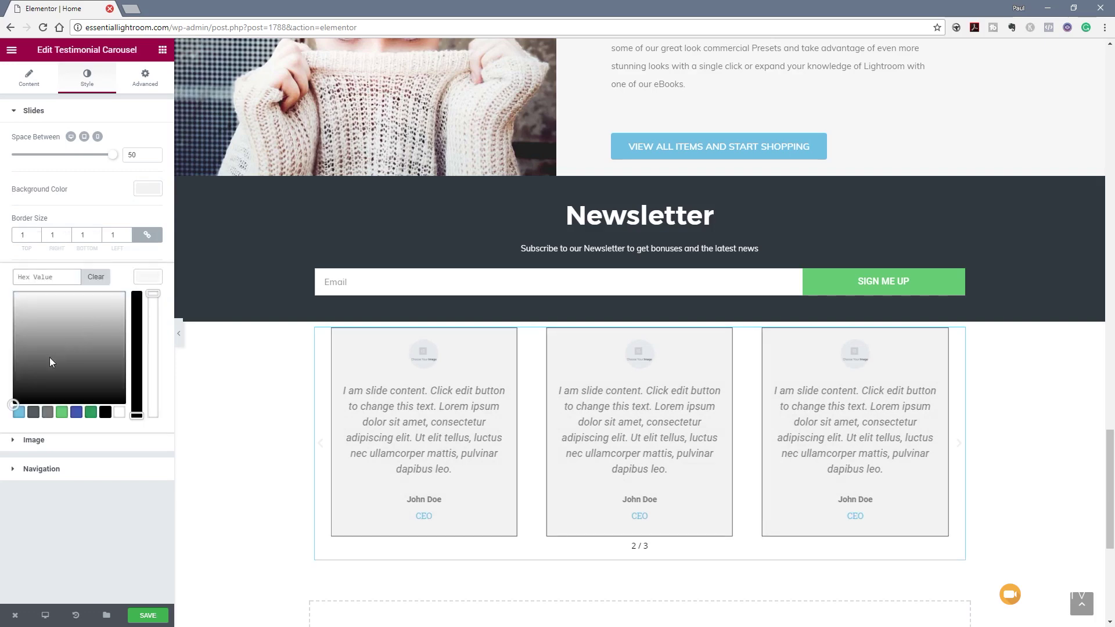
pyautogui.moveTo(50, 358); pyautogui.dragTo(2, 309)
pyautogui.click(145, 278)
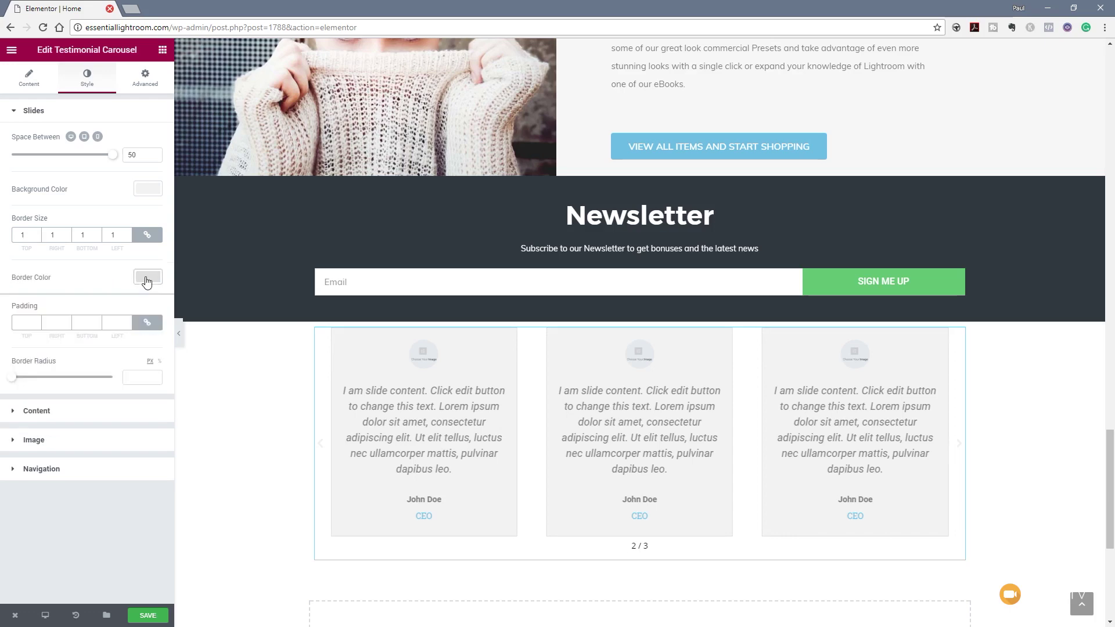
pyautogui.click(25, 324)
pyautogui.write('20')
pyautogui.moveTo(15, 382); pyautogui.dragTo(36, 384)
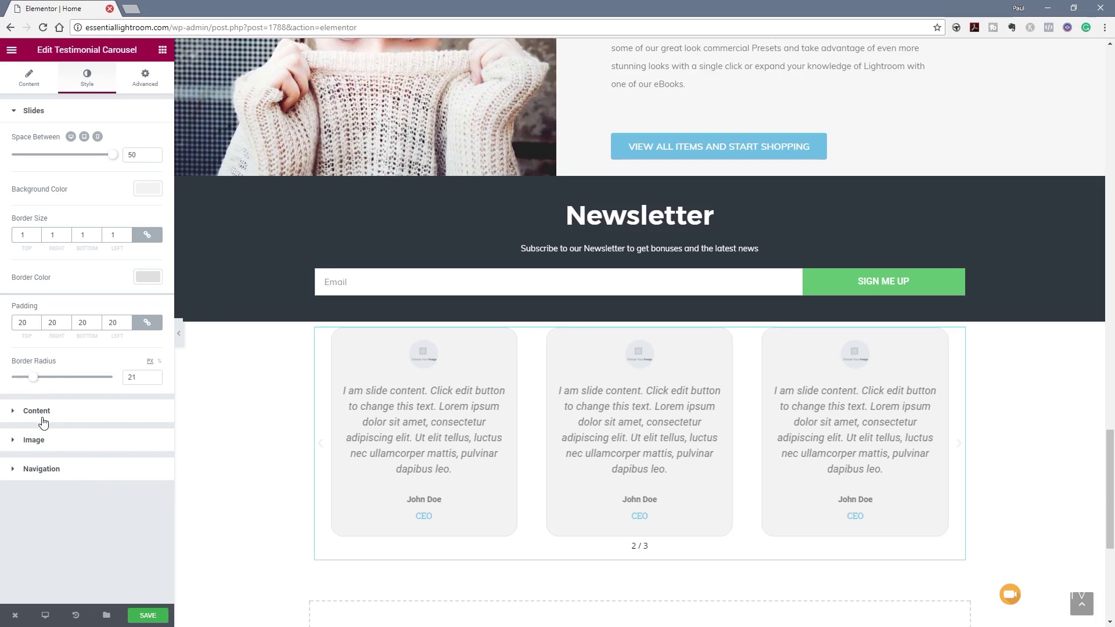
pyautogui.click(37, 411)
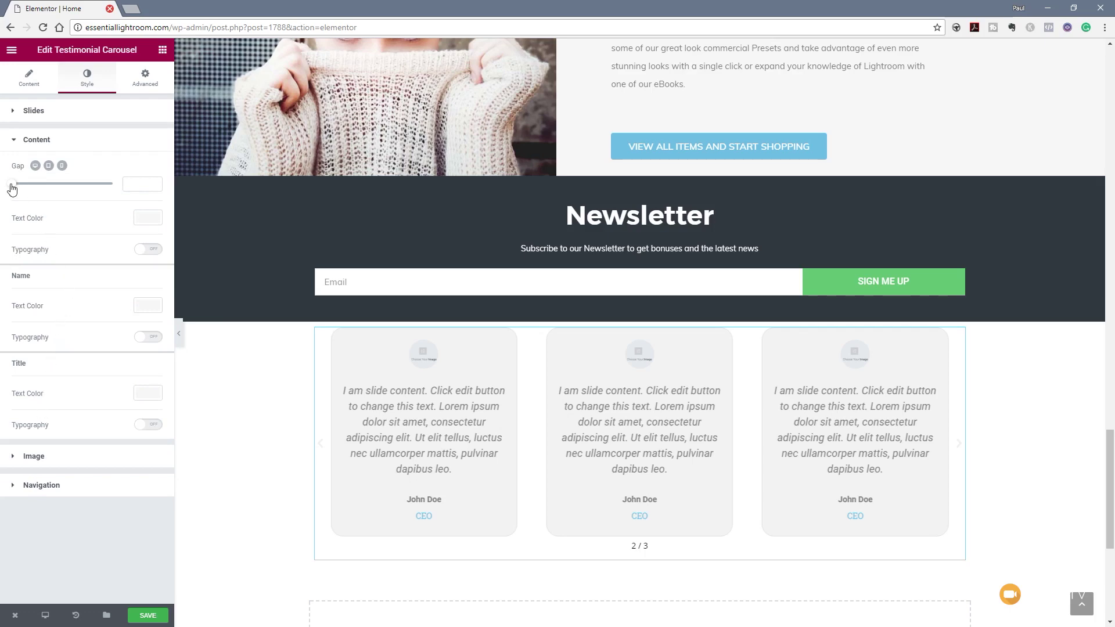
# Set the content gap to 41, colour the quote text blue, and enable custom typography
pyautogui.moveTo(12, 185); pyautogui.dragTo(53, 187)
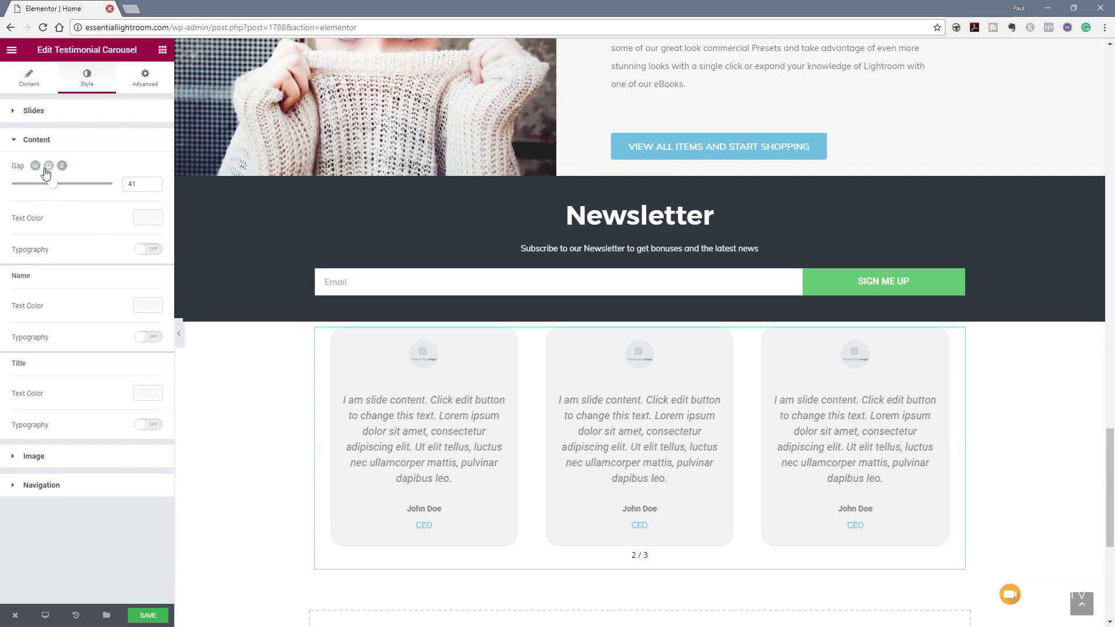
pyautogui.click(145, 225)
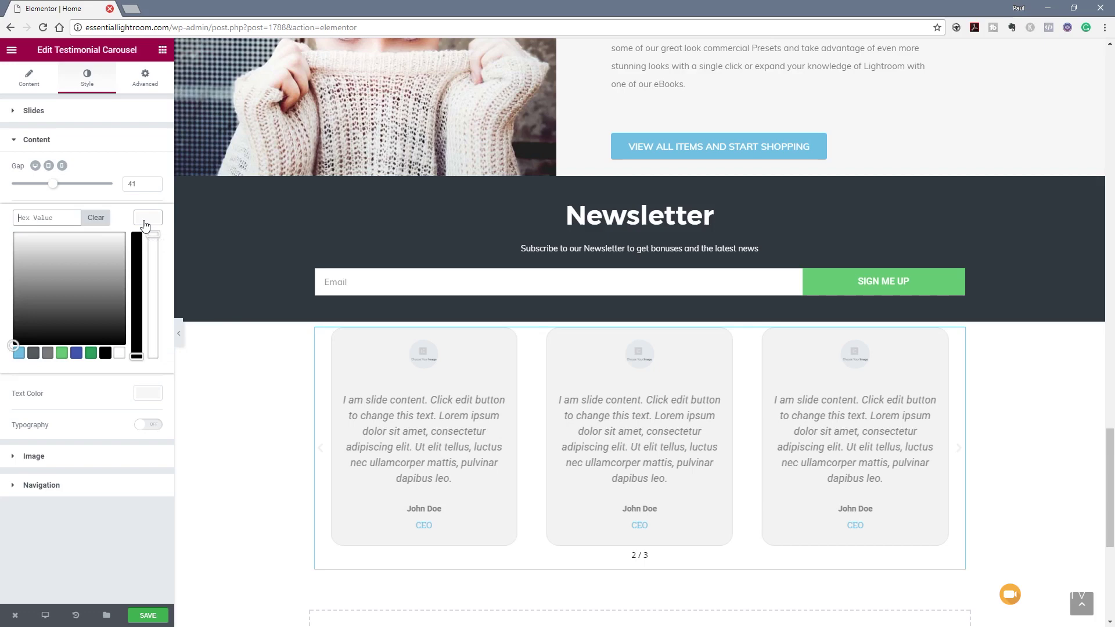
pyautogui.click(19, 352)
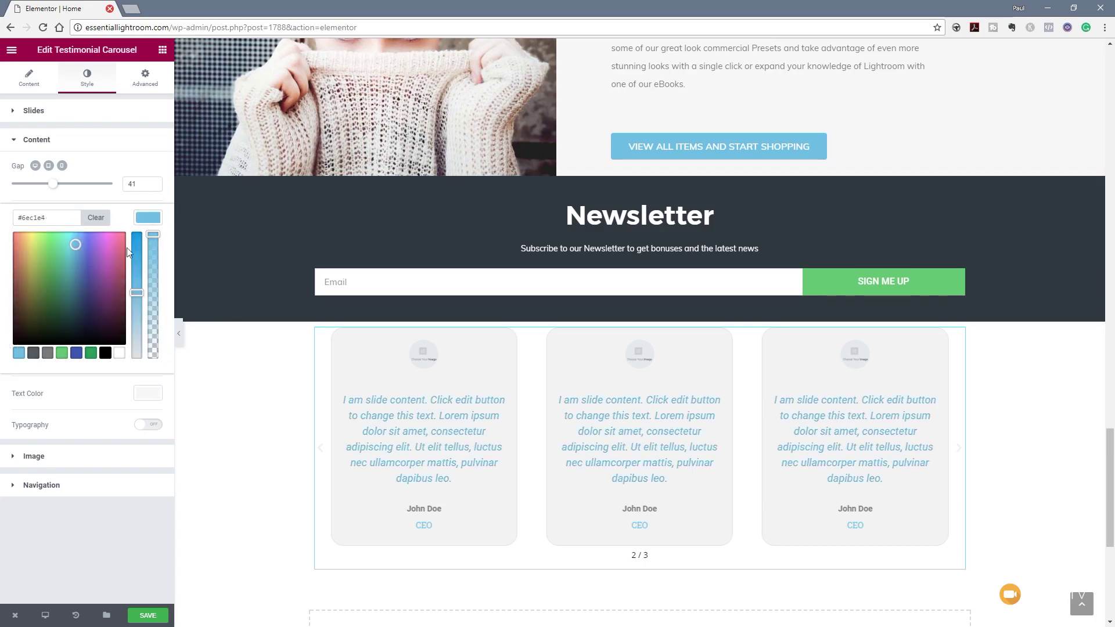
pyautogui.moveTo(134, 293); pyautogui.dragTo(135, 247)
pyautogui.click(147, 221)
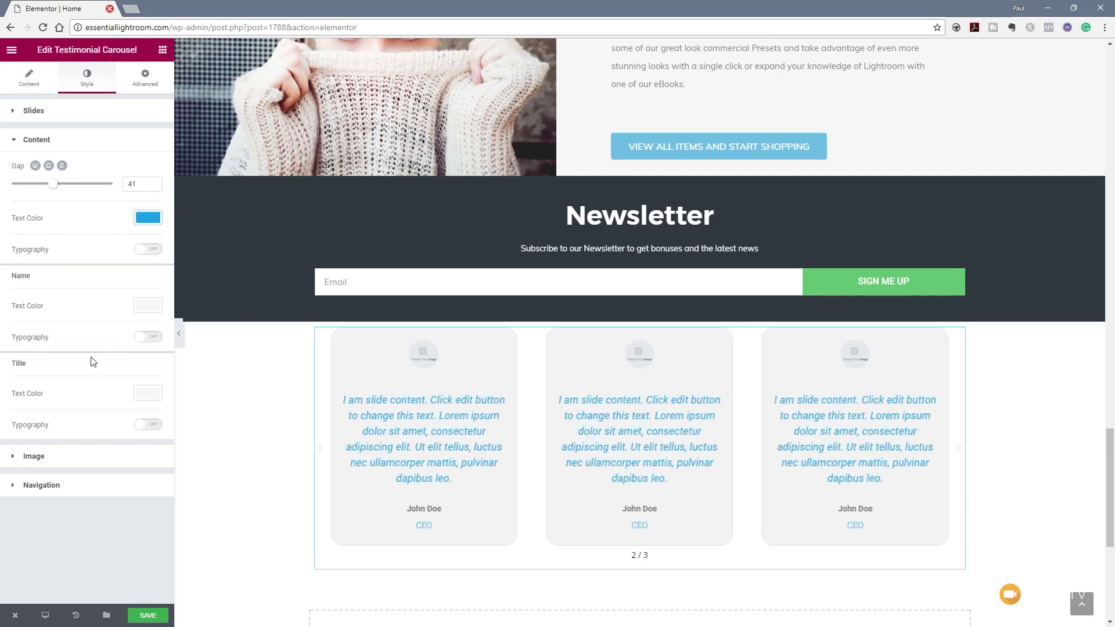
pyautogui.click(154, 250)
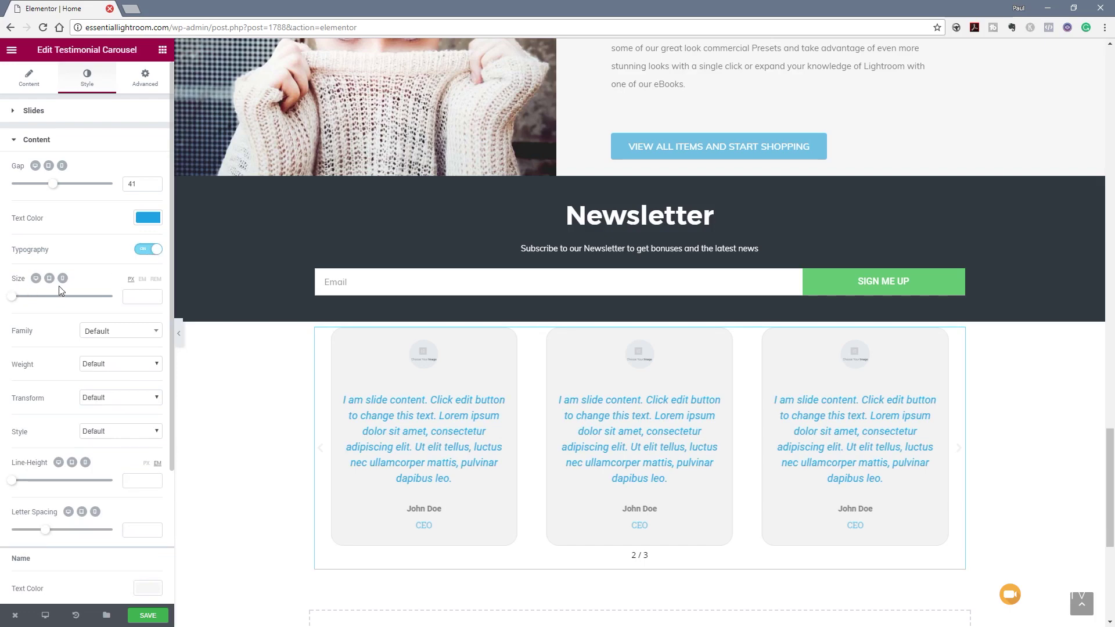
# Expand the Image section in the carousel's Style settings
pyautogui.click(29, 143)
pyautogui.click(29, 143)
pyautogui.scroll(-3, 112, 457)
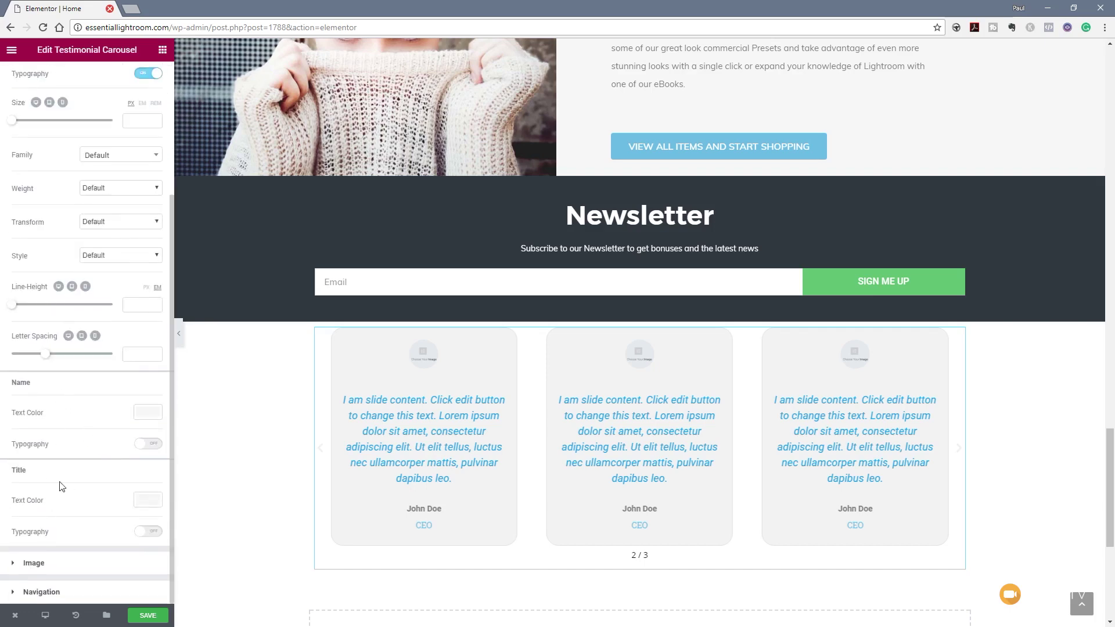
pyautogui.click(35, 564)
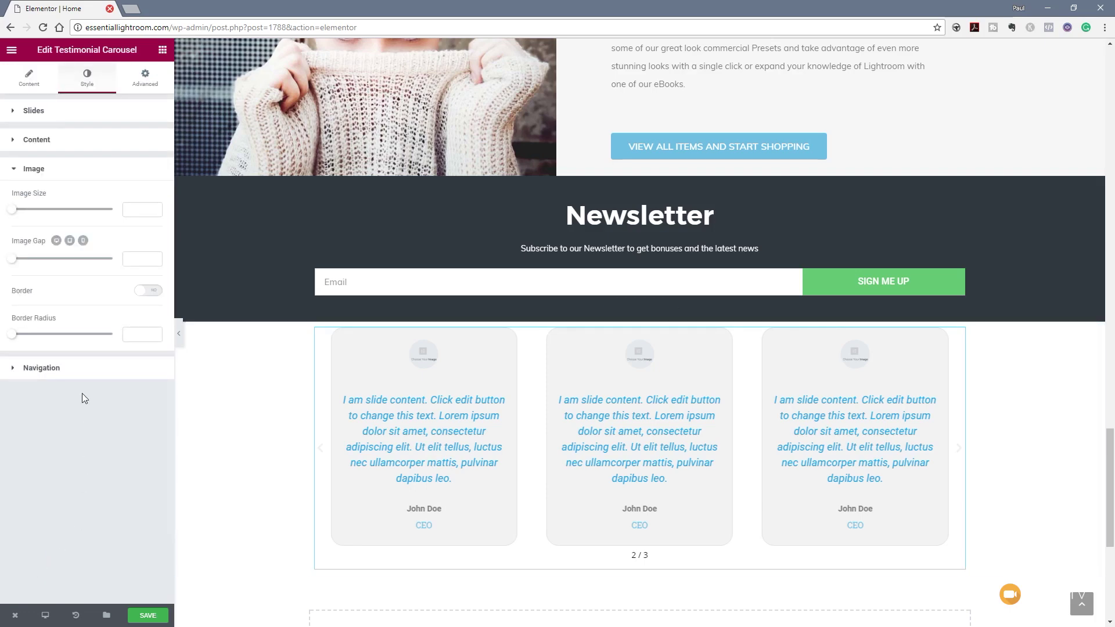
# Enlarge image size to 101 and insert the curly-haired woman photo into testimonial Item #1
pyautogui.moveTo(16, 212); pyautogui.dragTo(67, 210)
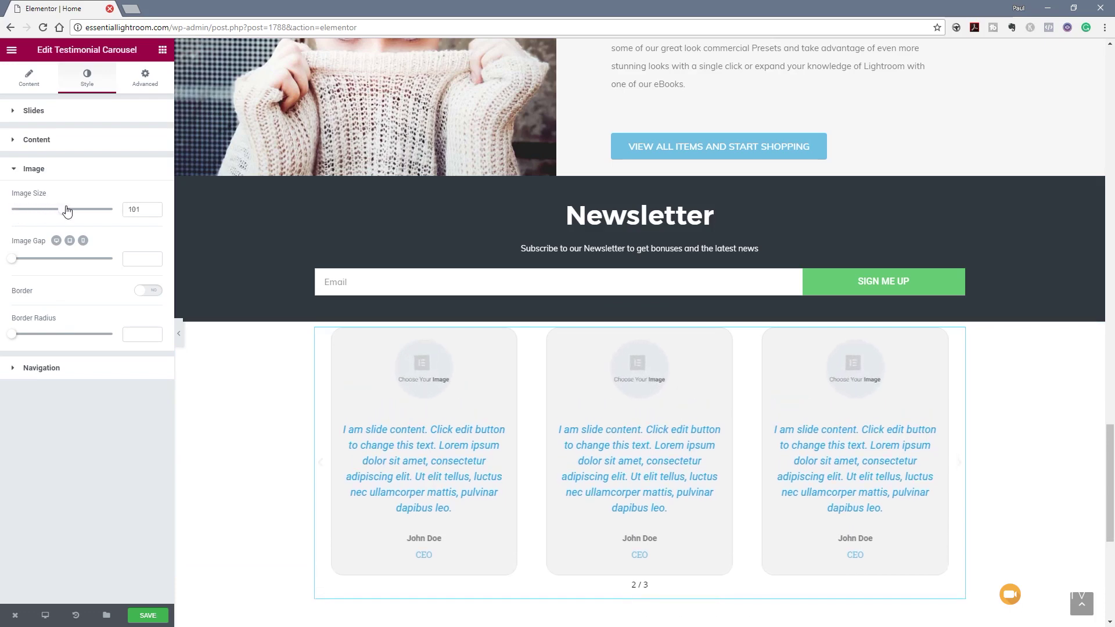
pyautogui.click(35, 86)
pyautogui.click(87, 164)
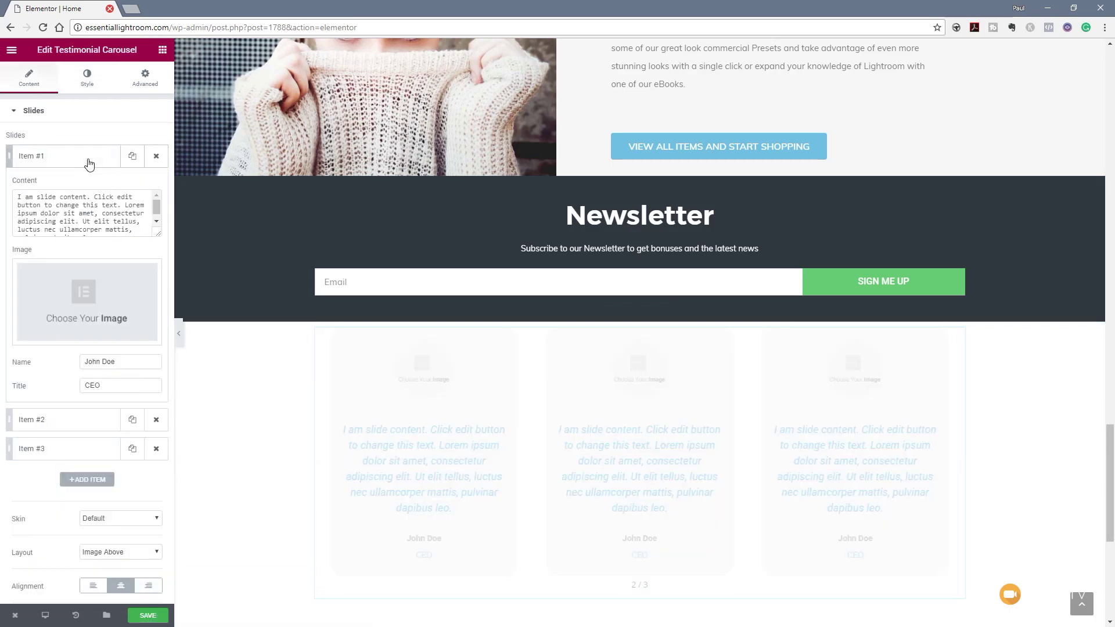
pyautogui.click(93, 311)
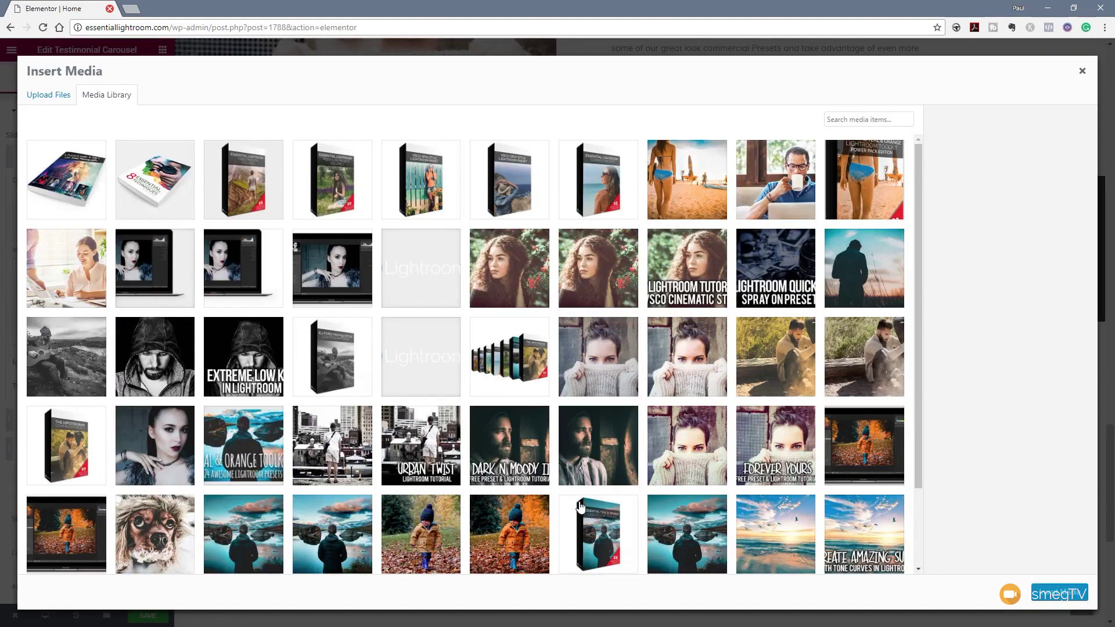
pyautogui.click(526, 259)
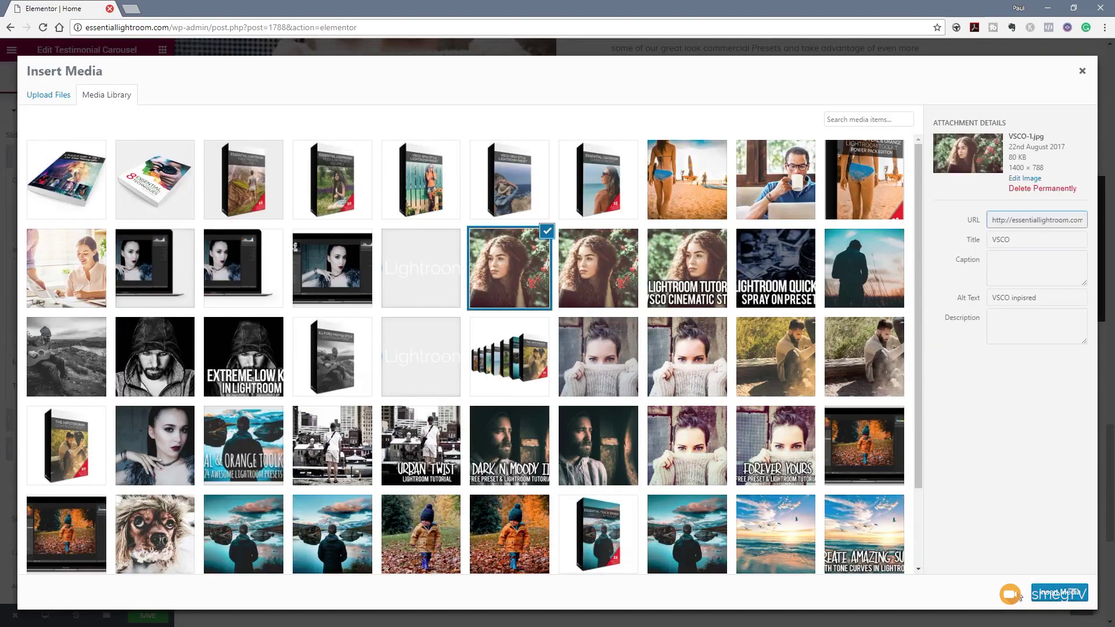
pyautogui.click(1063, 592)
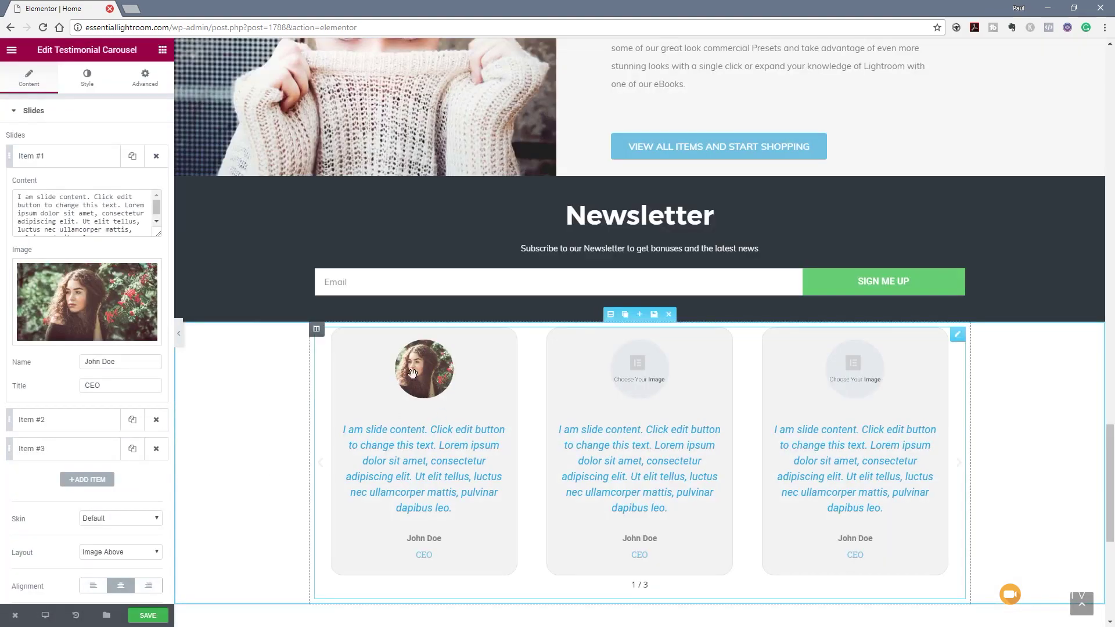
# In Style > Image, set image size to 146 and image gap to 34
pyautogui.click(87, 77)
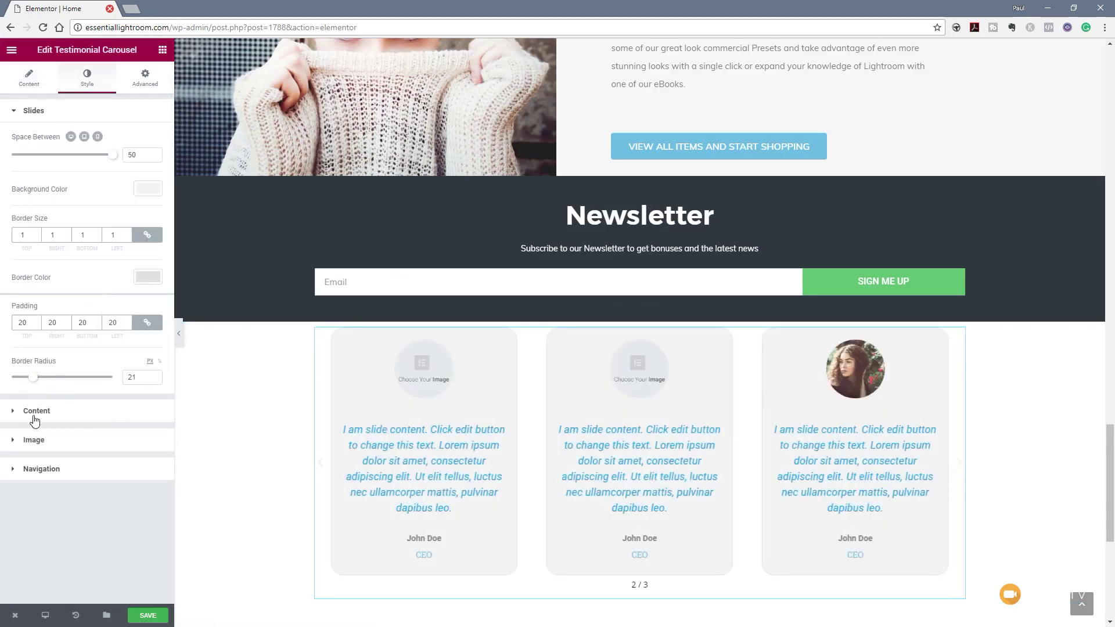
pyautogui.click(35, 411)
pyautogui.click(37, 141)
pyautogui.click(42, 170)
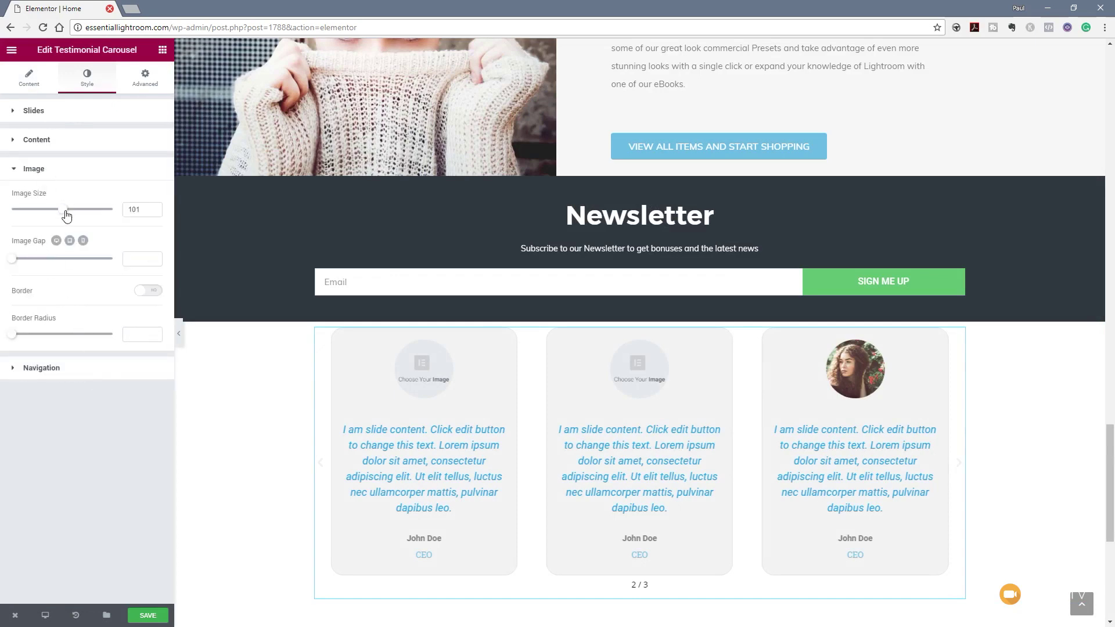
pyautogui.moveTo(70, 216); pyautogui.dragTo(87, 218)
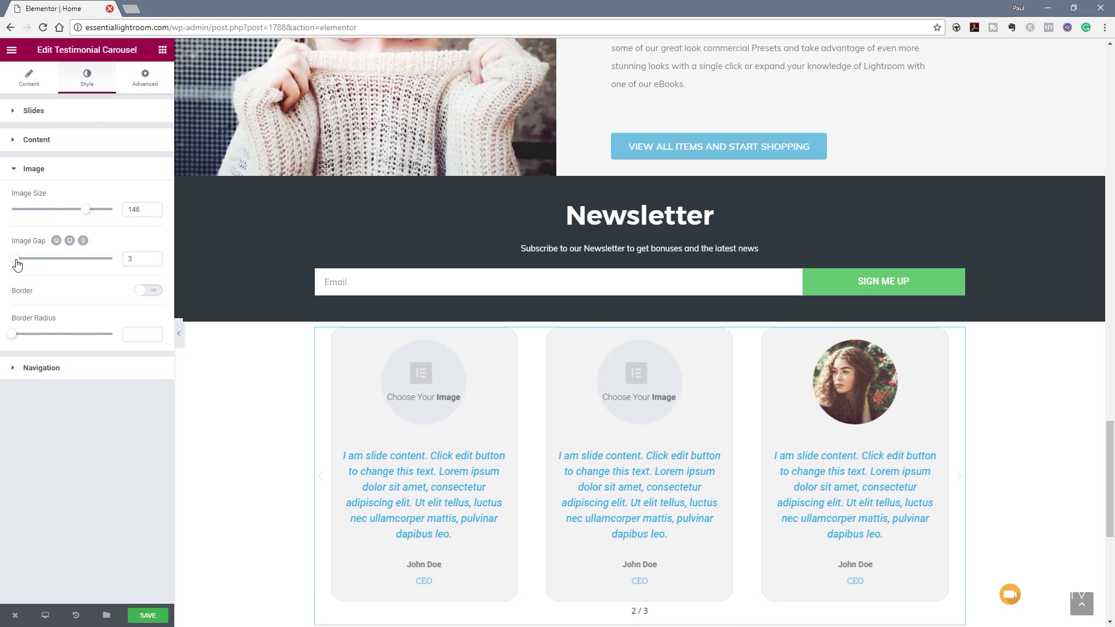
pyautogui.moveTo(14, 259); pyautogui.dragTo(46, 259)
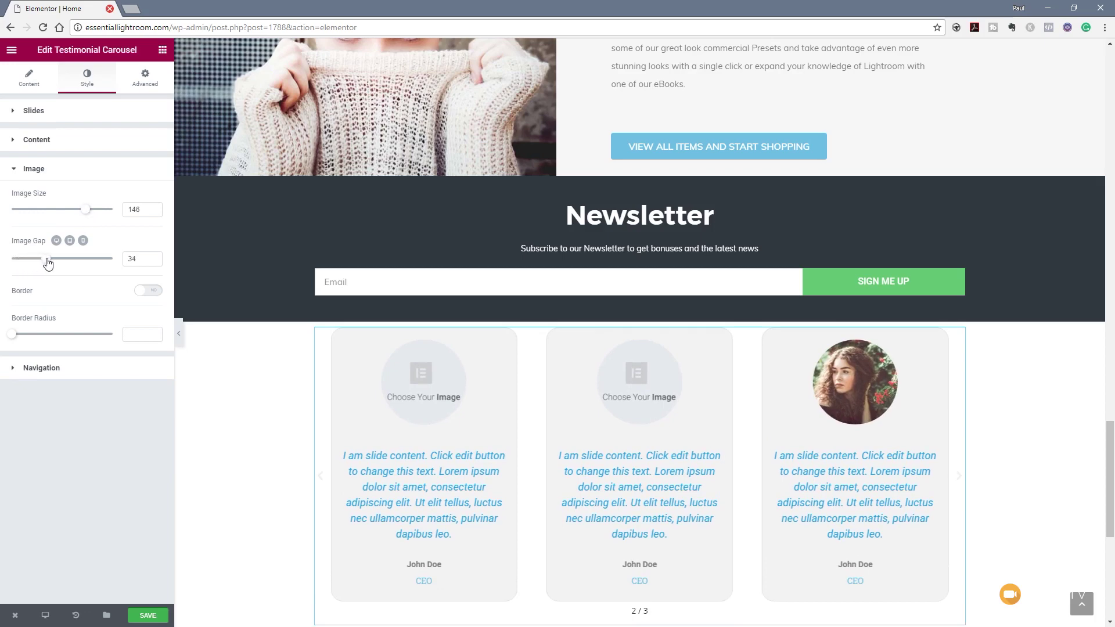
# Turn on a white image border with width 8
pyautogui.click(149, 292)
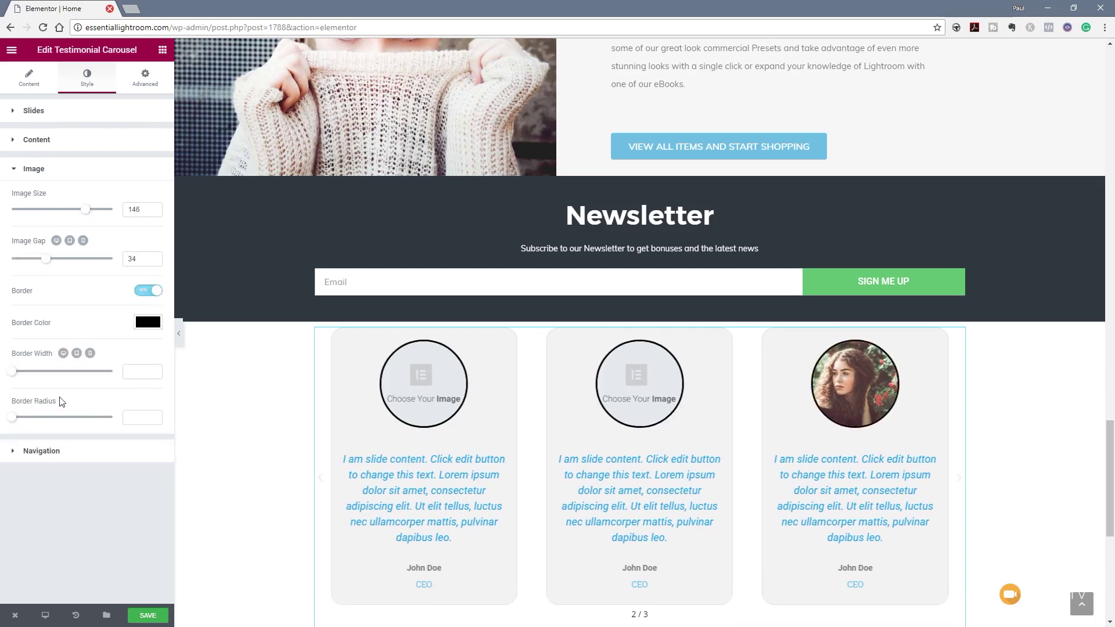
pyautogui.click(148, 323)
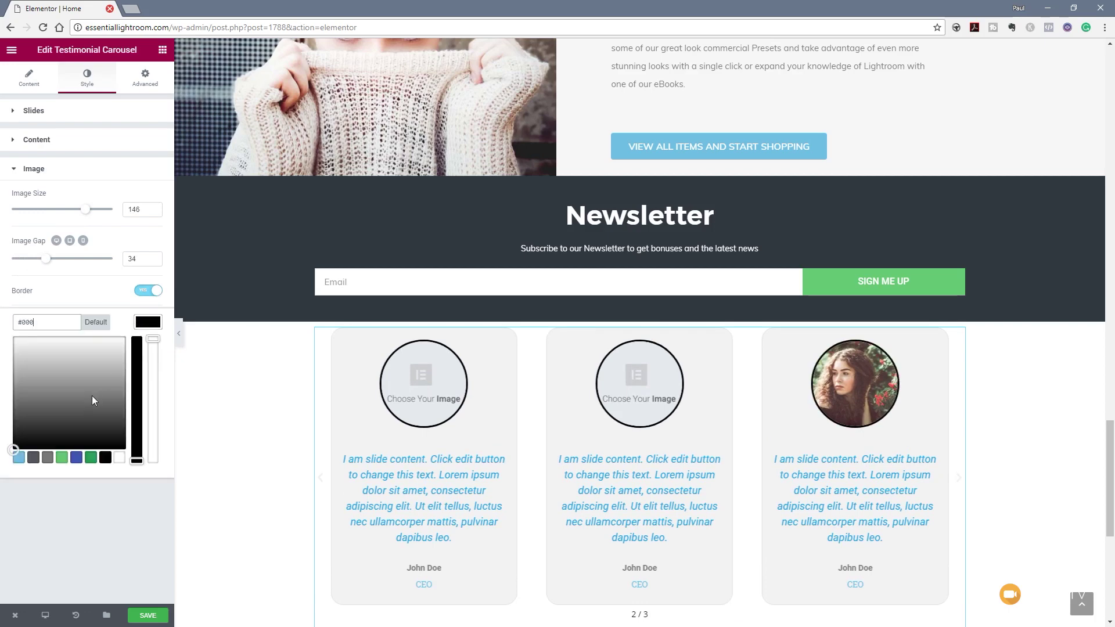
pyautogui.click(118, 459)
pyautogui.click(83, 524)
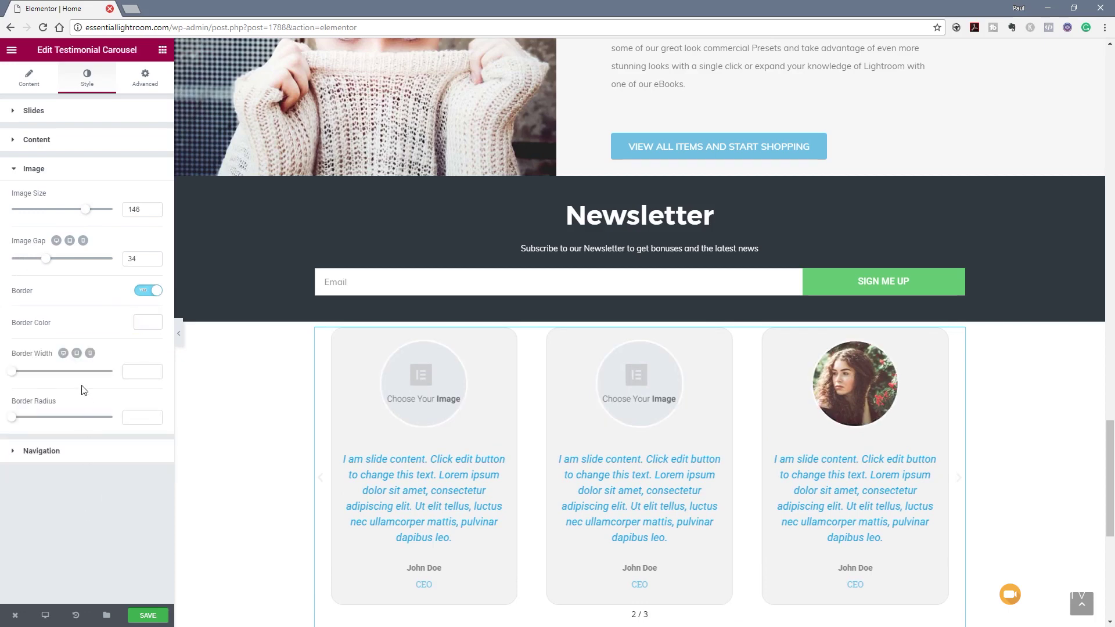
pyautogui.moveTo(17, 376); pyautogui.dragTo(60, 377)
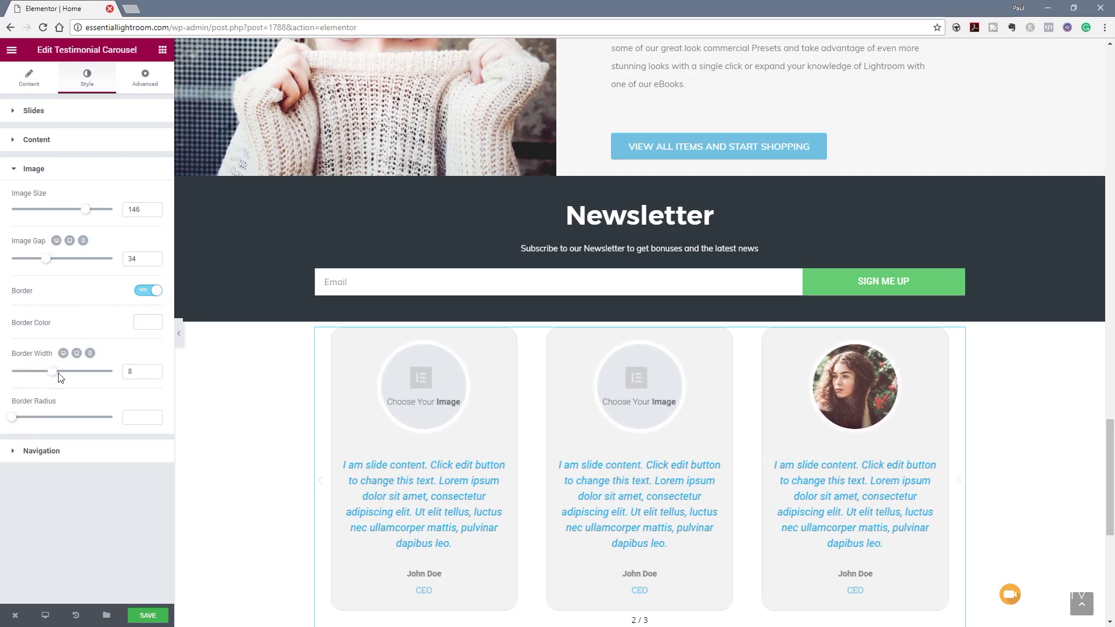
pyautogui.click(53, 450)
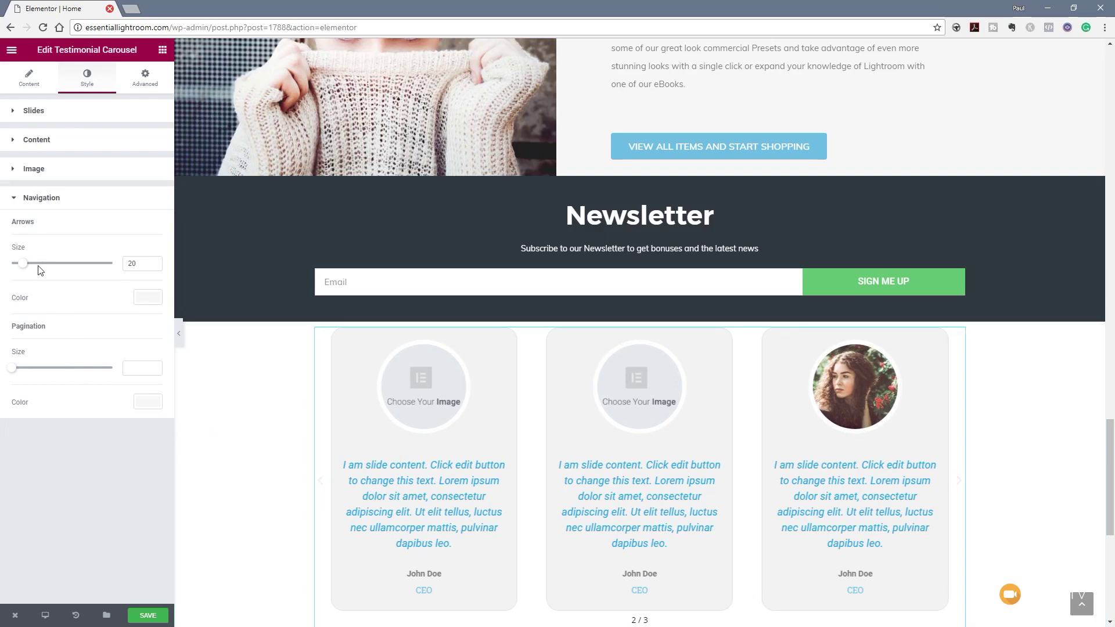
# Set the carousel arrows to size 34 in the light blue preset
pyautogui.moveTo(25, 269)
pyautogui.mouseDown()
pyautogui.moveTo(51, 269)
pyautogui.moveTo(38, 269)
pyautogui.mouseUp()
pyautogui.click(147, 298)
pyautogui.click(19, 435)
# Set pagination size to 15 and its colour to light blue
pyautogui.scroll(-1, 470, 490)
pyautogui.scroll(-3, 470, 491)
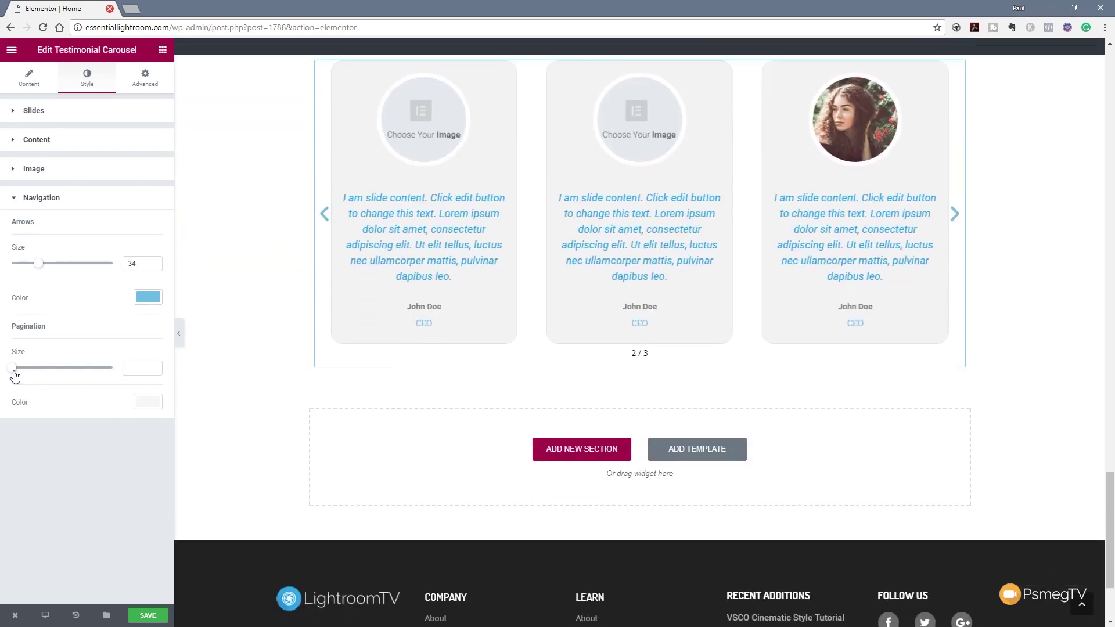
pyautogui.moveTo(18, 373); pyautogui.dragTo(90, 377)
pyautogui.click(148, 402)
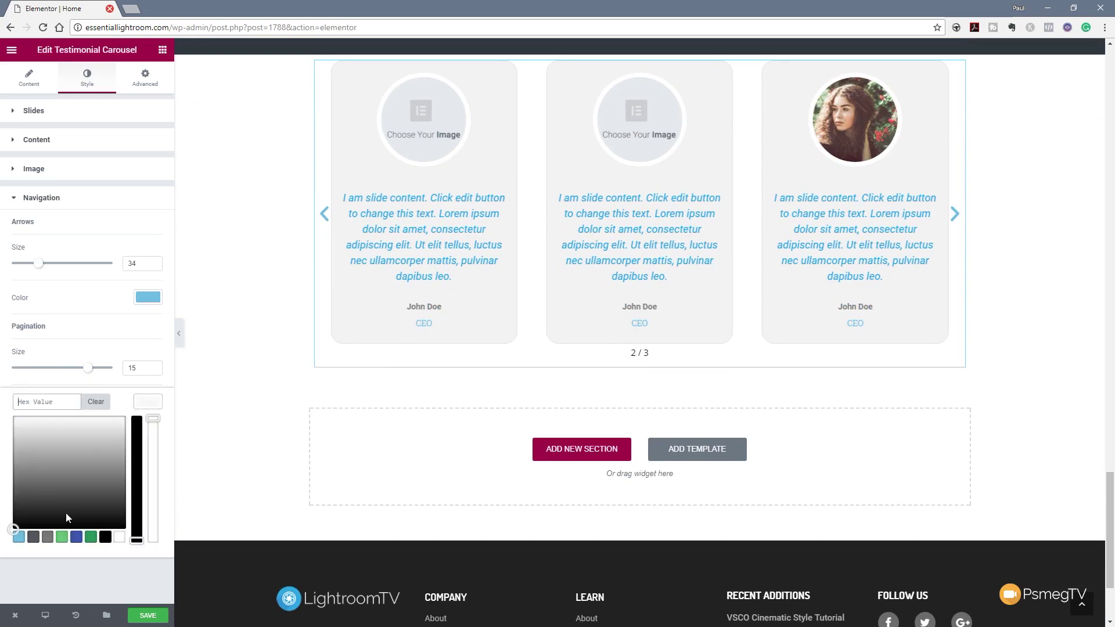
pyautogui.click(20, 538)
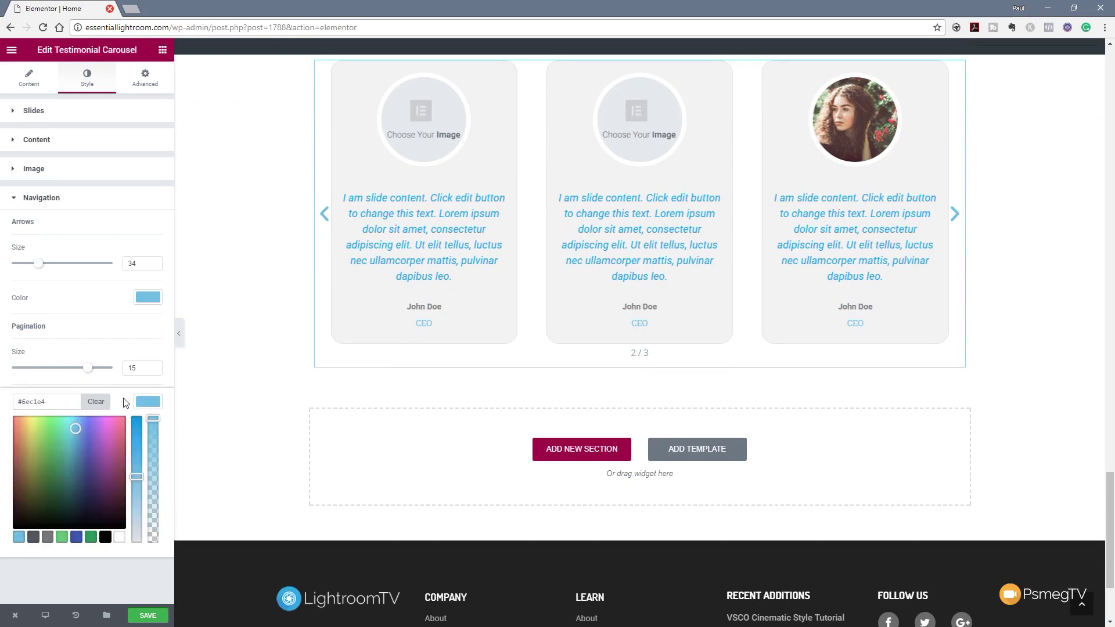
pyautogui.click(149, 408)
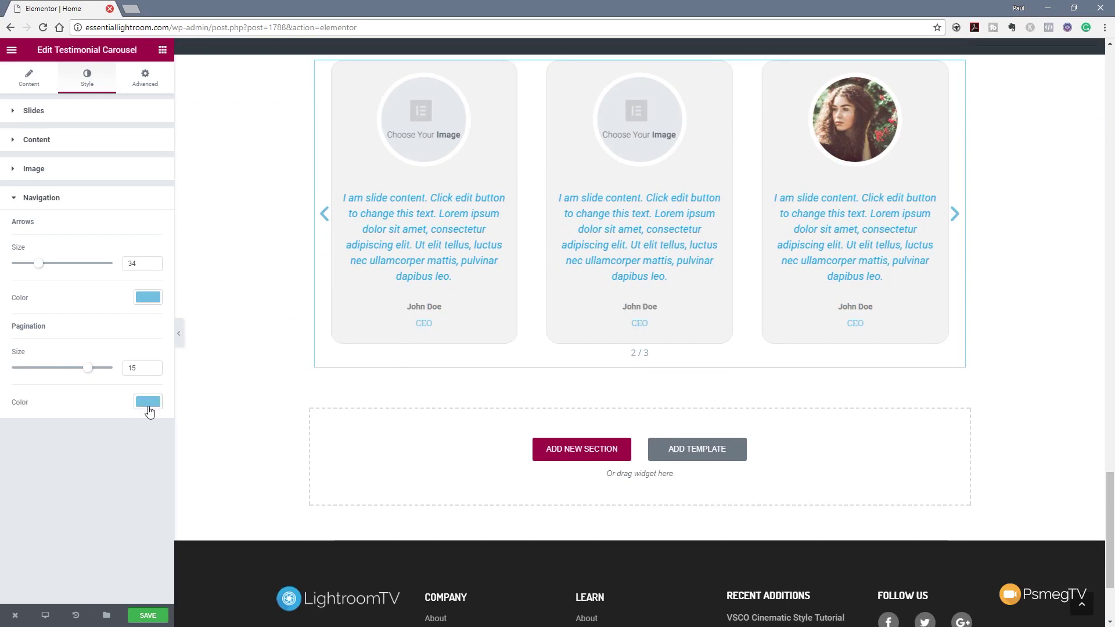
pyautogui.click(146, 78)
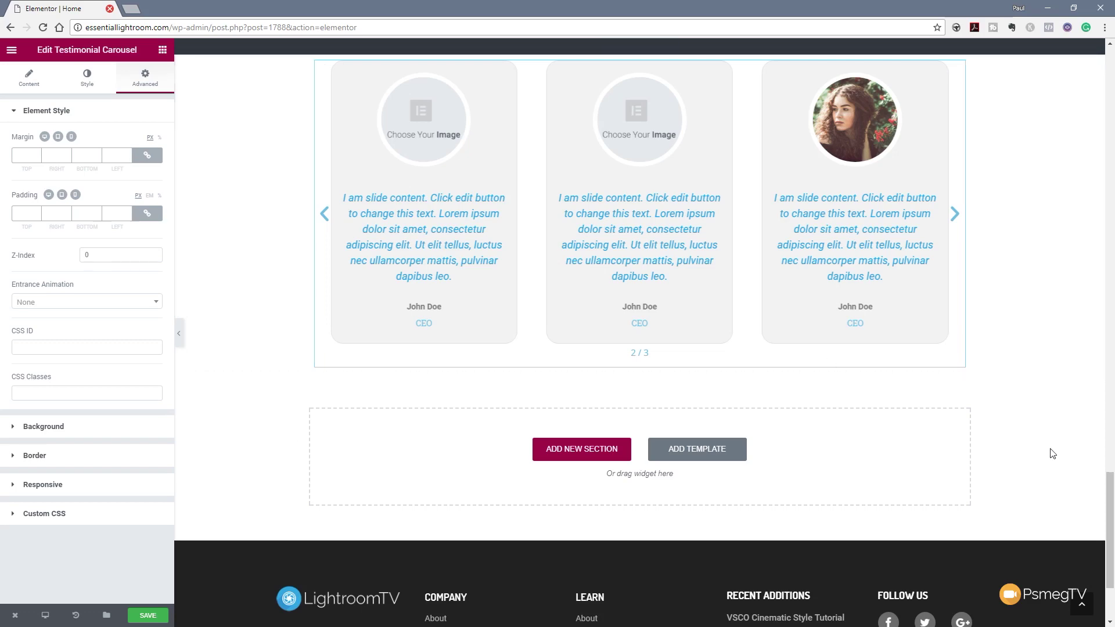
# Scroll the page up to view the styled carousel beneath the Newsletter section
pyautogui.moveTo(1110, 485); pyautogui.dragTo(1110, 426)
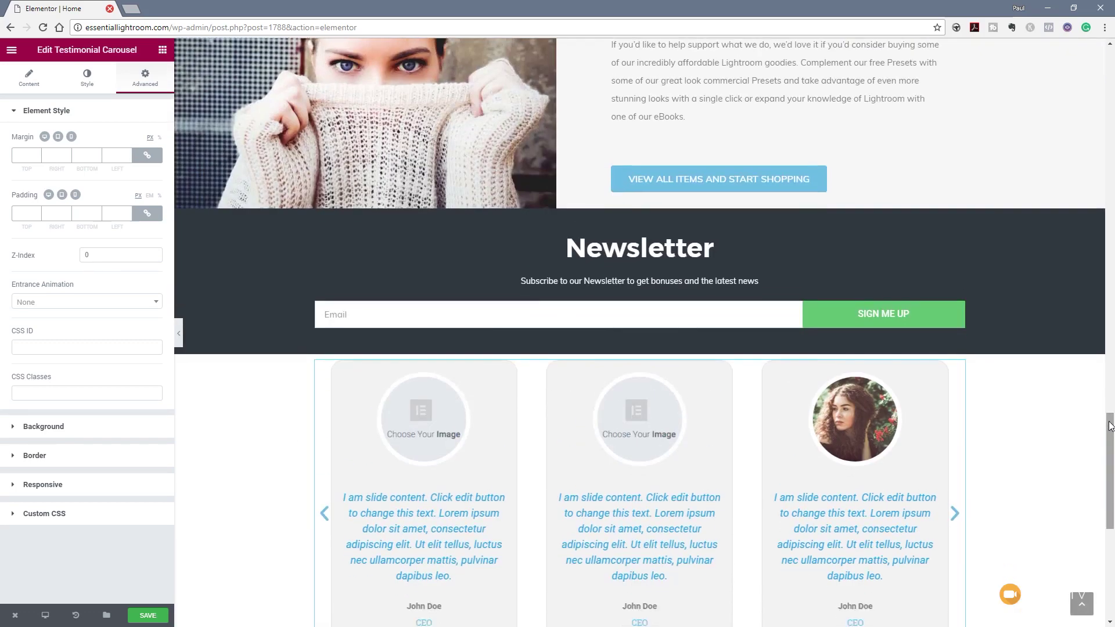